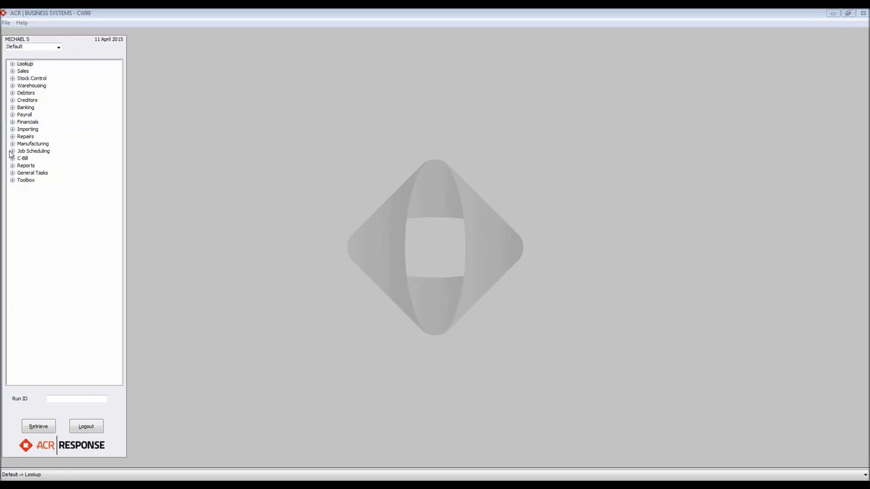
Step: List the funds in payroll Superannuation Maintenance and open the file details of the Spectrum Super fund
{"action": "left_click", "coordinate": [13, 114]}
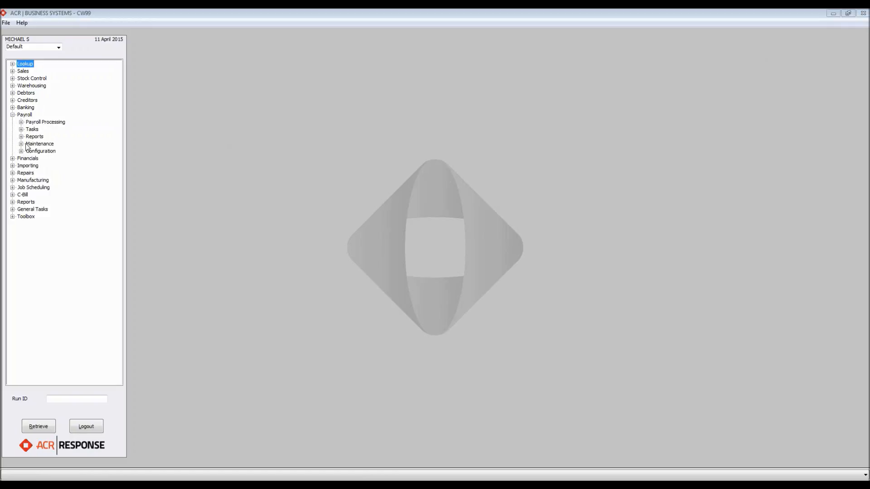
{"action": "left_click", "coordinate": [21, 151]}
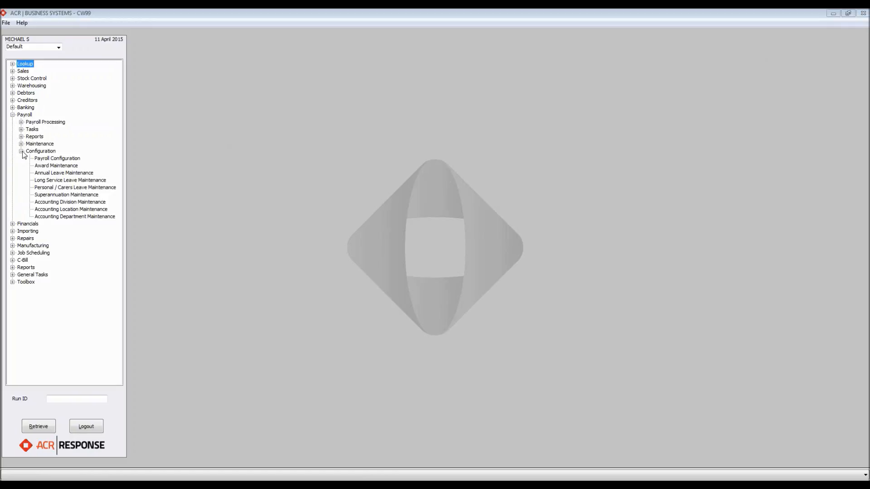
{"action": "double_click", "coordinate": [59, 195]}
{"action": "left_click", "coordinate": [325, 218]}
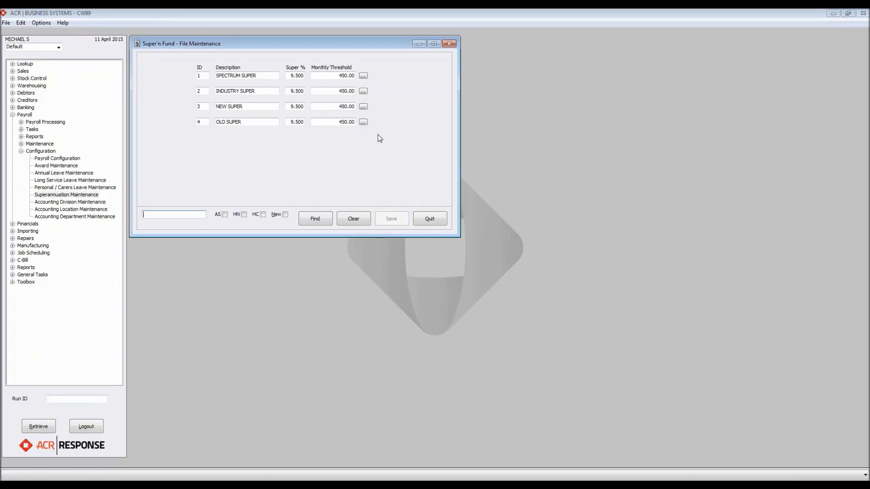
{"action": "left_click", "coordinate": [363, 76]}
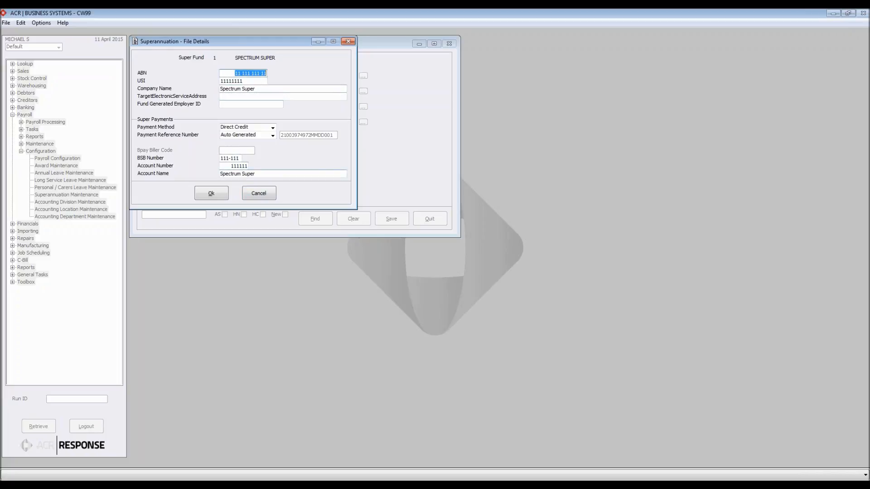
{"action": "left_click", "coordinate": [230, 96]}
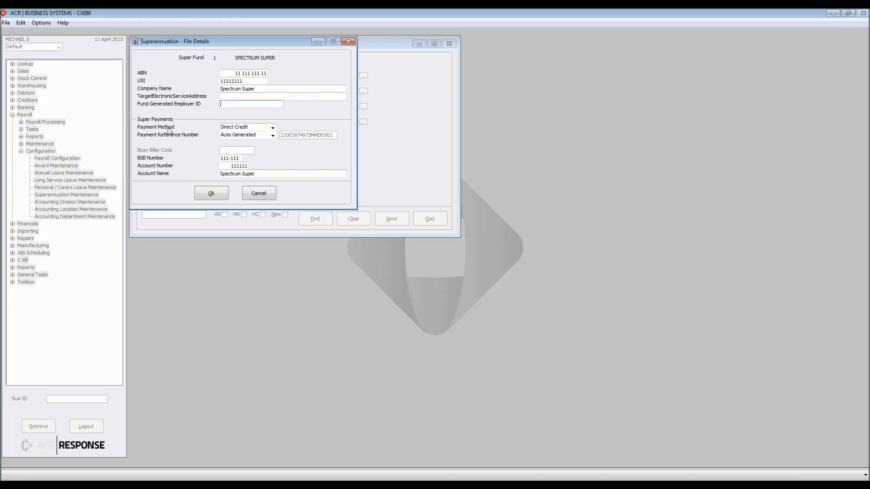
Step: Try BPAY as Spectrum Super's payment method and restore Direct Credit
{"action": "left_click", "coordinate": [273, 128]}
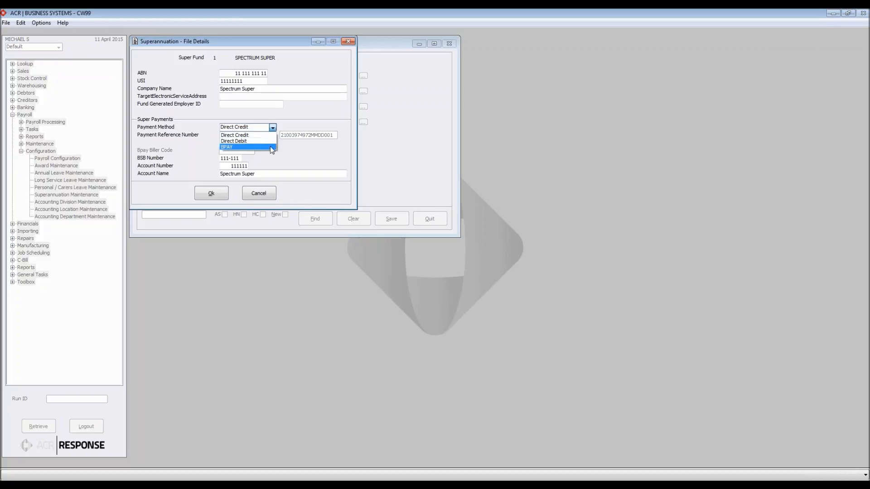
{"action": "left_click", "coordinate": [270, 147]}
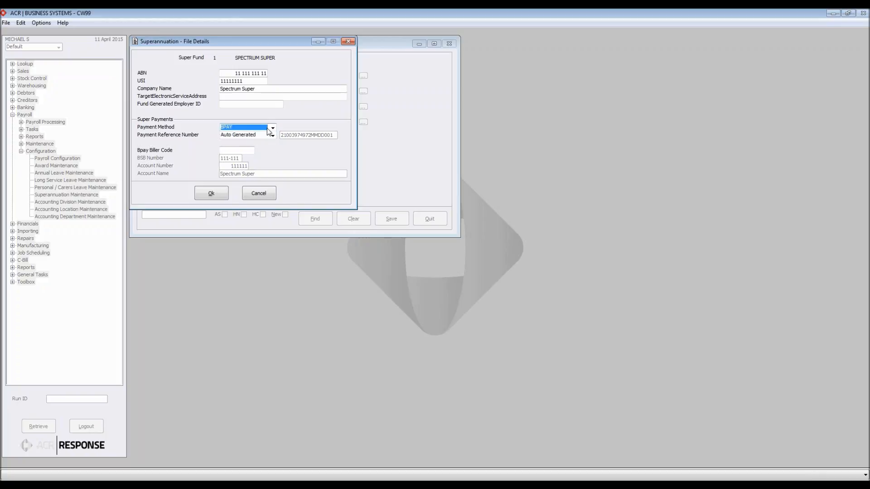
{"action": "left_click", "coordinate": [247, 150]}
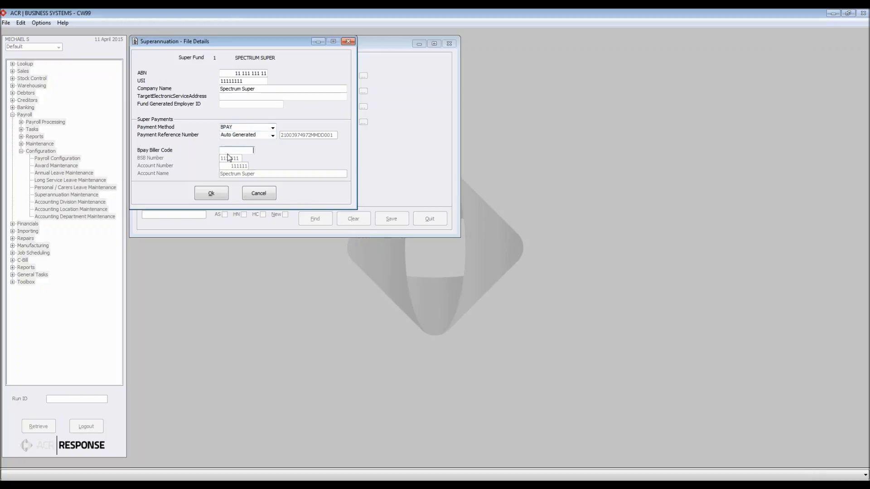
{"action": "left_click", "coordinate": [251, 150]}
{"action": "left_click", "coordinate": [272, 128]}
{"action": "left_click", "coordinate": [270, 137]}
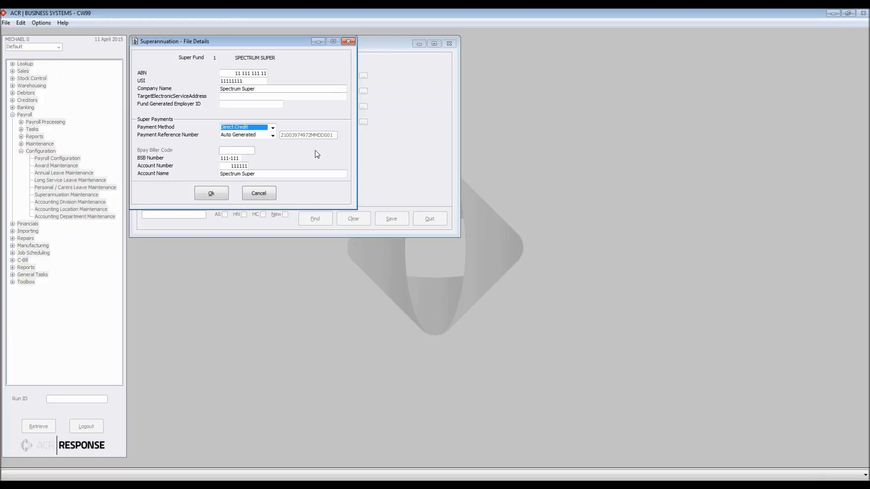
Step: Check the payment reference number options for Spectrum Super and close its file details, saving changes
{"action": "left_click", "coordinate": [273, 135]}
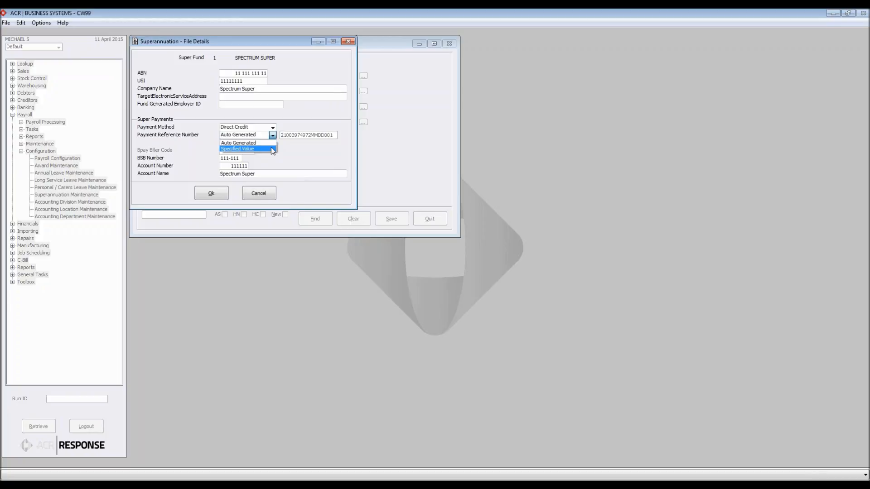
{"action": "left_click", "coordinate": [316, 154]}
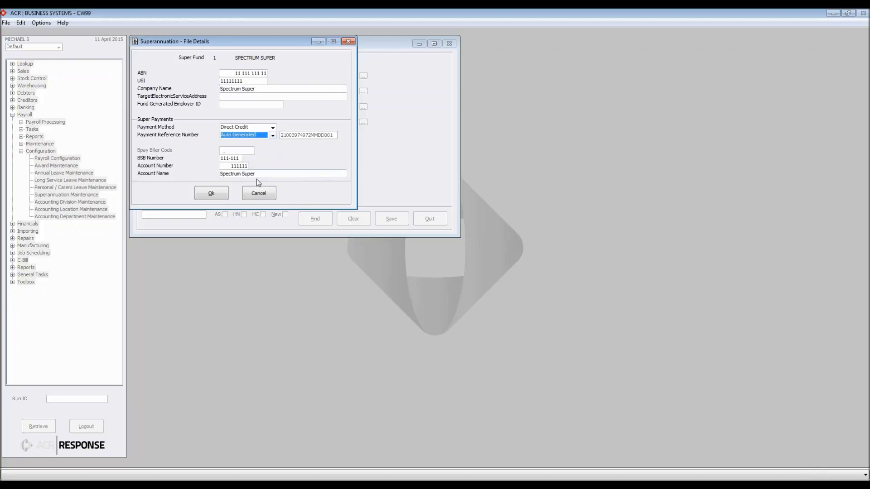
{"action": "left_click", "coordinate": [260, 194]}
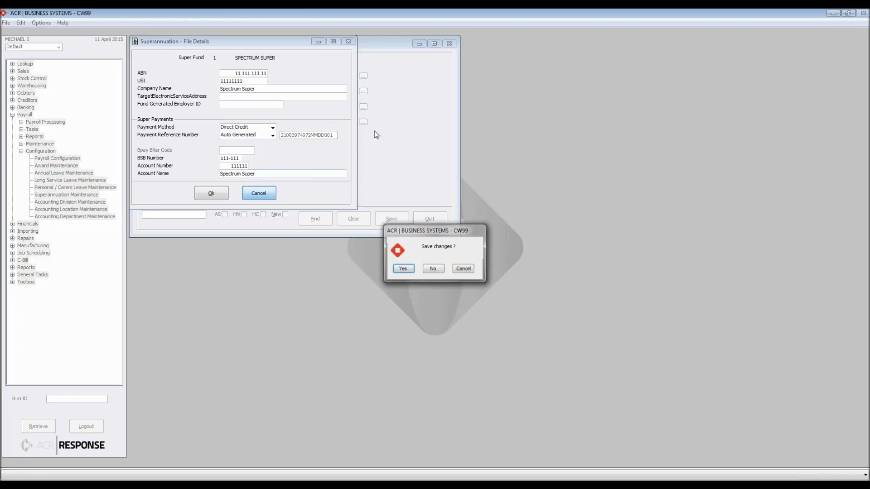
{"action": "left_click", "coordinate": [403, 270]}
Step: Review the file details of Industry Super, Spectrum Super, New Super and Old Super, and close the fund maintenance
{"action": "left_click", "coordinate": [363, 92]}
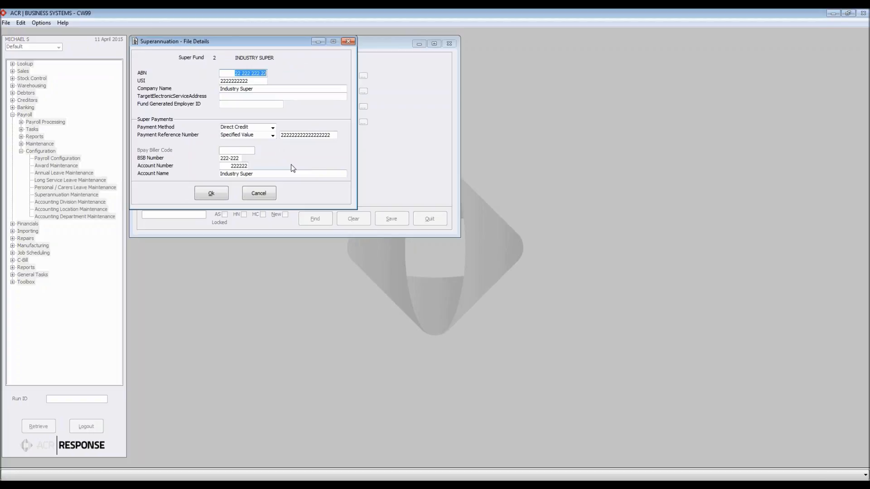
{"action": "left_click", "coordinate": [211, 194]}
{"action": "left_click", "coordinate": [363, 76]}
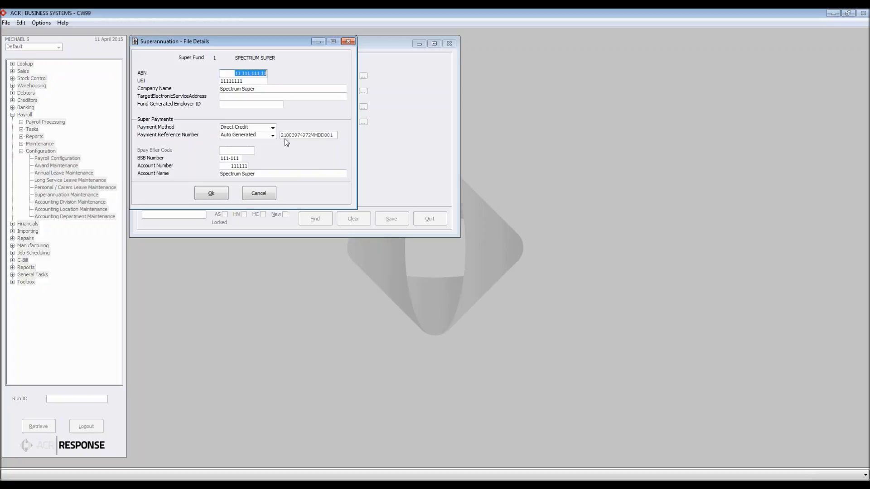
{"action": "left_click", "coordinate": [217, 197]}
{"action": "left_click", "coordinate": [364, 106]}
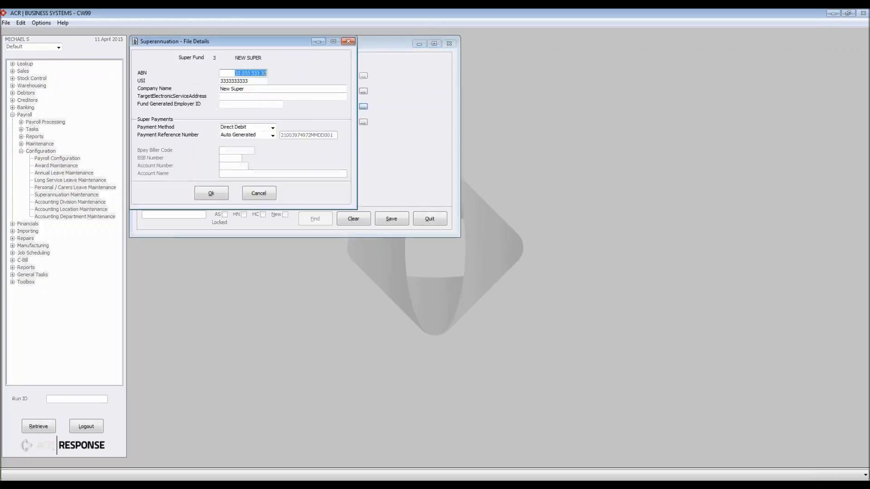
{"action": "left_click", "coordinate": [211, 193]}
{"action": "left_click", "coordinate": [364, 122]}
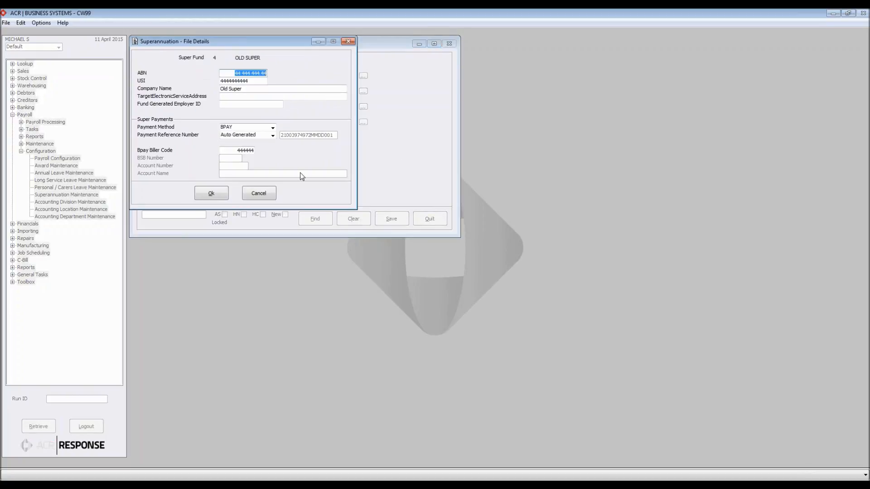
{"action": "left_click", "coordinate": [211, 193]}
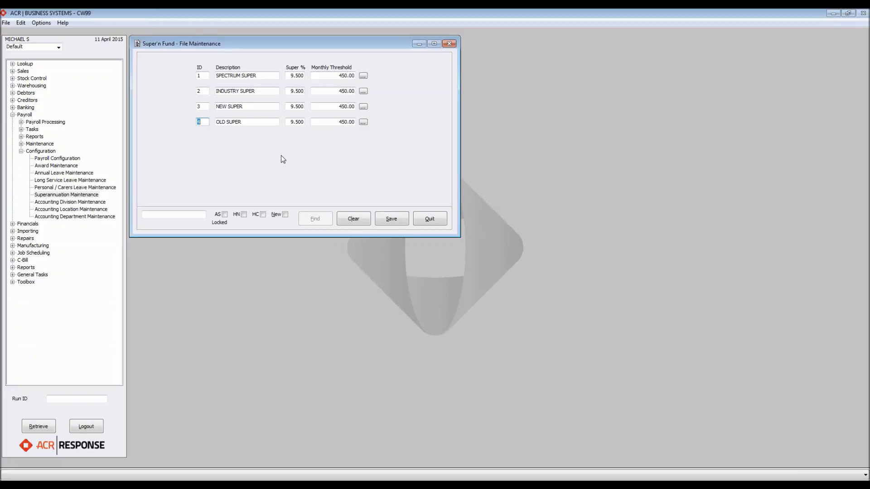
{"action": "left_click", "coordinate": [439, 222]}
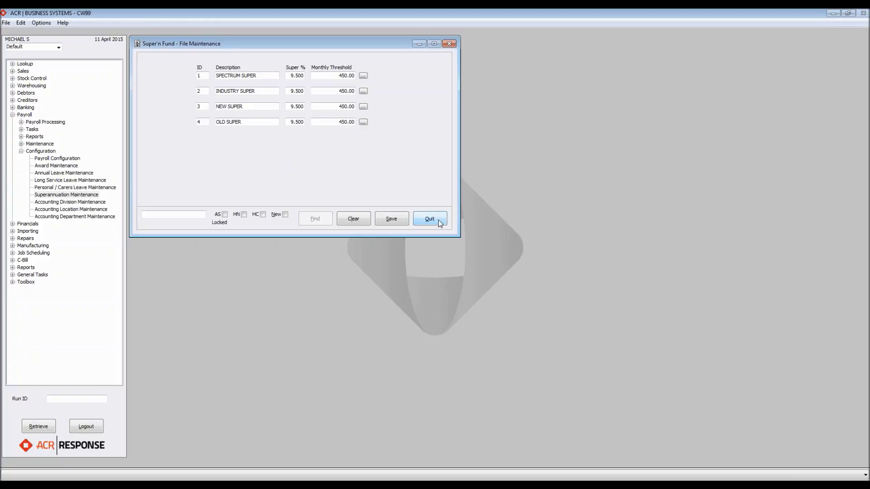
{"action": "left_click", "coordinate": [418, 269]}
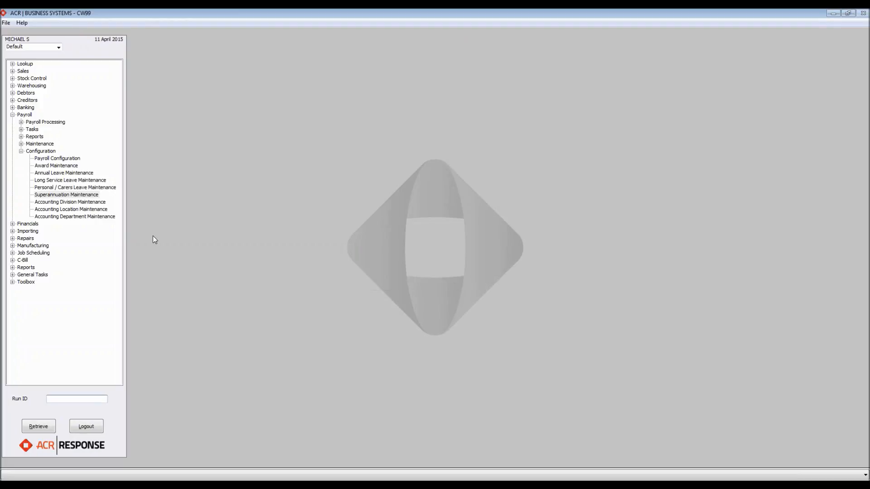
Step: Open Employee Maintenance from the payroll maintenance functions
{"action": "left_click", "coordinate": [21, 152]}
{"action": "left_click", "coordinate": [20, 144]}
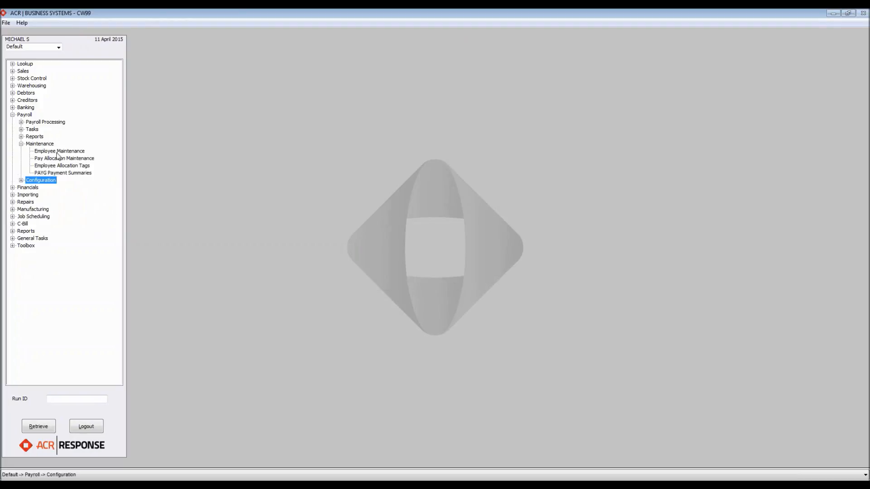
{"action": "double_click", "coordinate": [59, 152]}
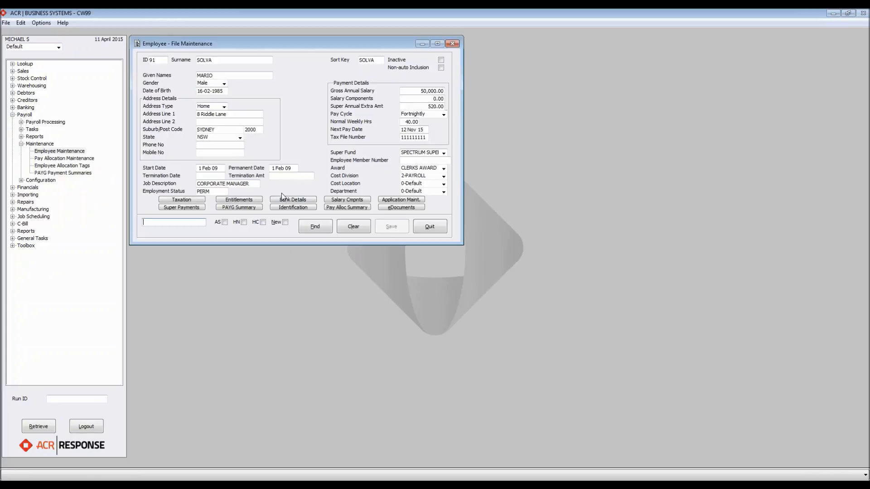
Step: Examine the employee's gender options, names, date of birth, address fields and address type options
{"action": "left_click", "coordinate": [224, 84]}
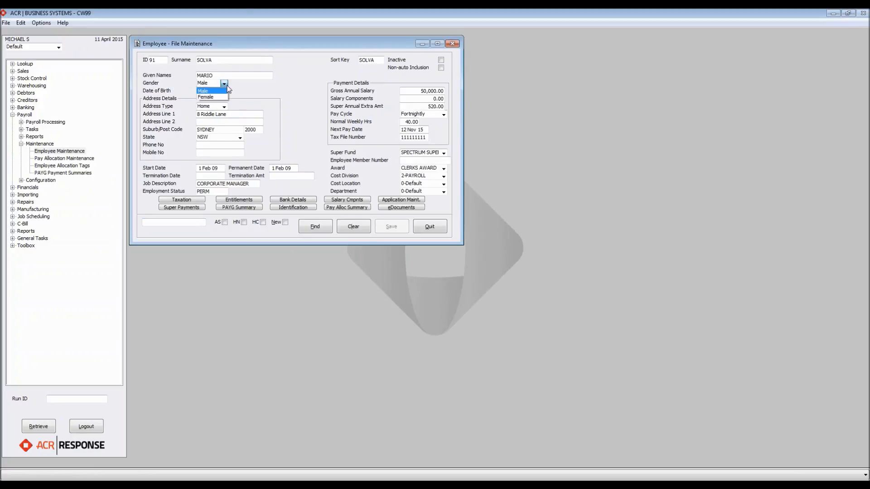
{"action": "left_click", "coordinate": [238, 86]}
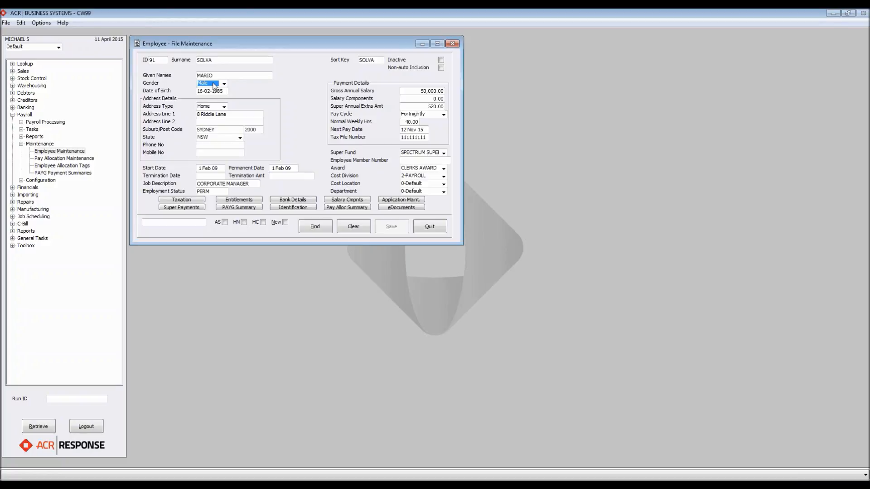
{"action": "left_click", "coordinate": [233, 77]}
{"action": "left_click_drag", "start_coordinate": [232, 77], "coordinate": [187, 75]}
{"action": "double_click", "coordinate": [204, 61]}
{"action": "left_click_drag", "start_coordinate": [226, 91], "coordinate": [184, 96]}
{"action": "left_click", "coordinate": [235, 114]}
{"action": "left_click", "coordinate": [233, 130]}
{"action": "left_click", "coordinate": [259, 129]}
{"action": "left_click", "coordinate": [224, 106]}
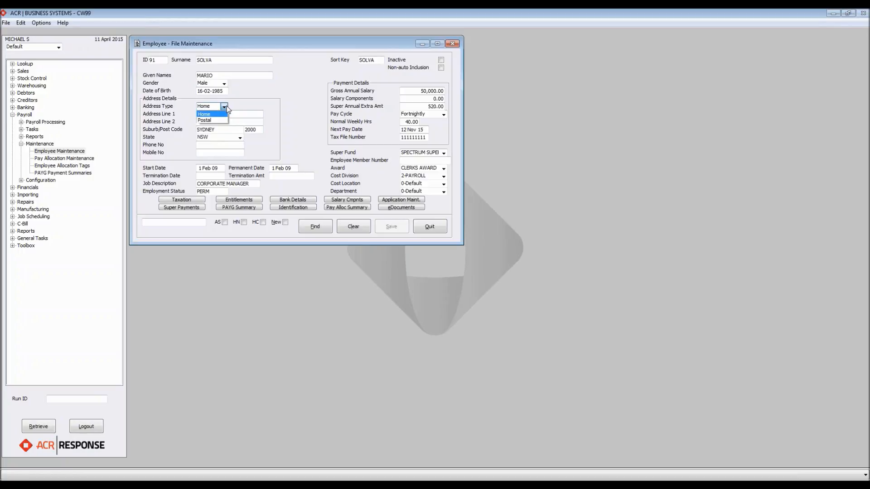
{"action": "left_click", "coordinate": [239, 102]}
Step: View the employee's override payment reference numbers for super payments, and close the employee record without changes
{"action": "left_click", "coordinate": [191, 208]}
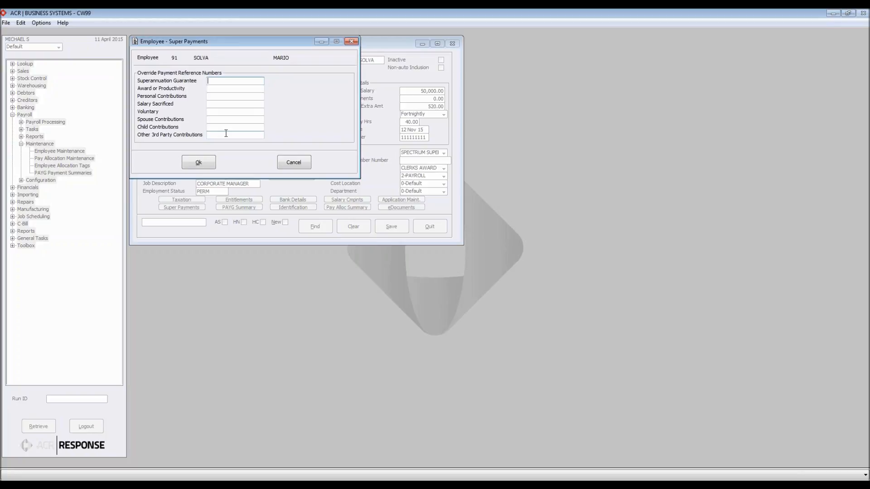
{"action": "left_click", "coordinate": [303, 167]}
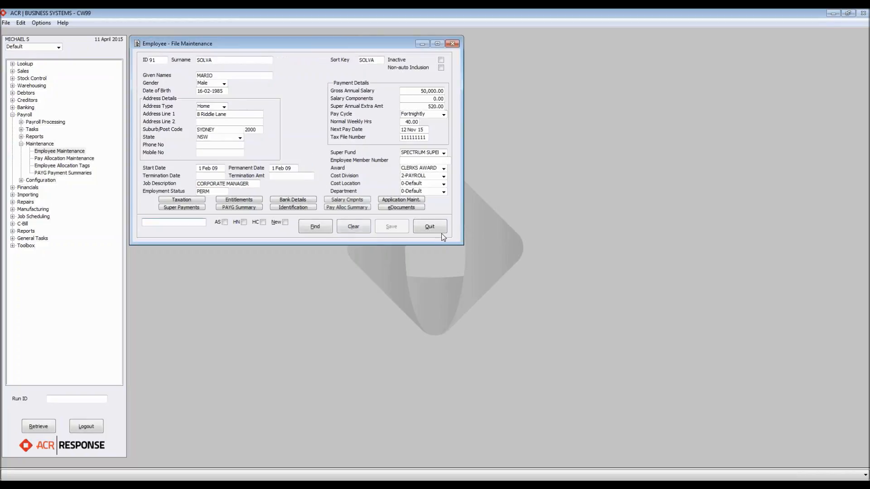
{"action": "left_click", "coordinate": [438, 228]}
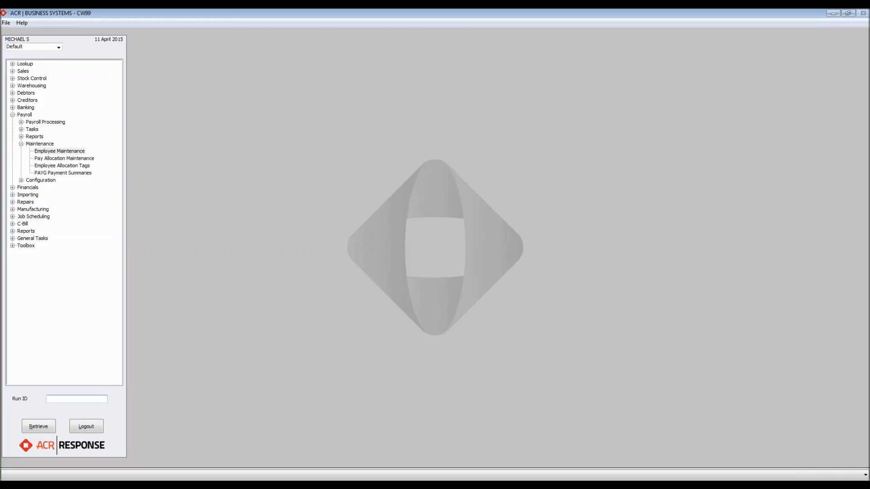
Step: Open Payroll Configuration and review the PAYGW/Super file details, leaving them without changes
{"action": "left_click", "coordinate": [22, 180]}
{"action": "left_click", "coordinate": [55, 188]}
{"action": "double_click", "coordinate": [55, 188]}
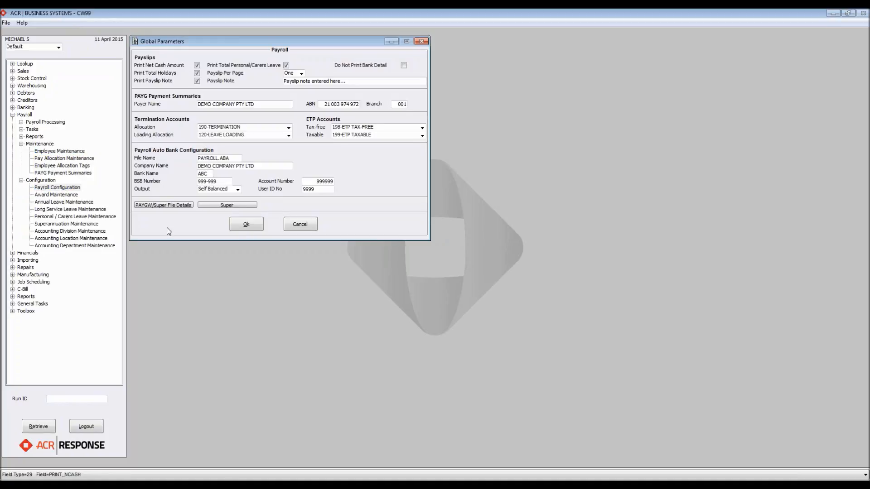
{"action": "left_click", "coordinate": [179, 207]}
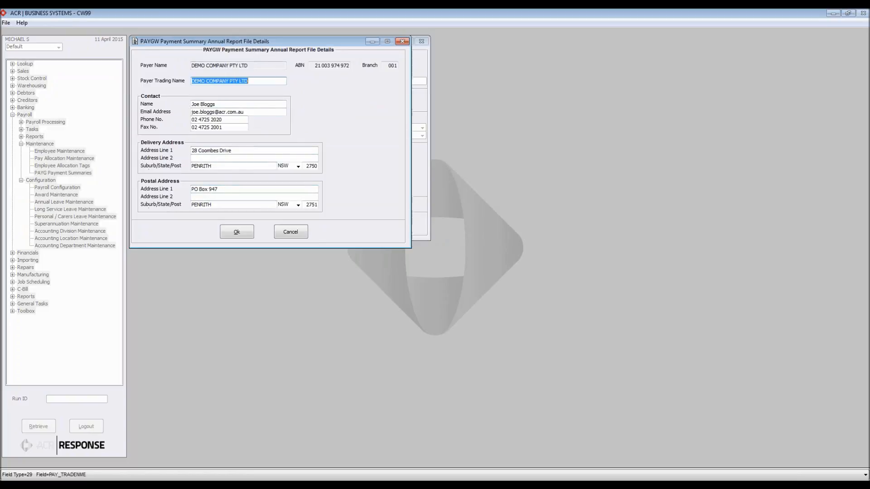
{"action": "left_click", "coordinate": [291, 232]}
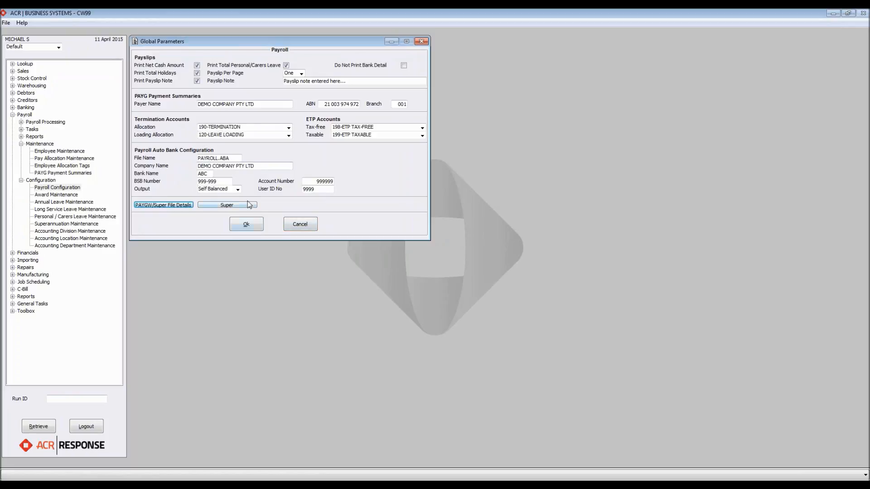
Step: Review the superannuation parameters and liability accounts, and close the payroll configuration without changes
{"action": "left_click", "coordinate": [239, 206]}
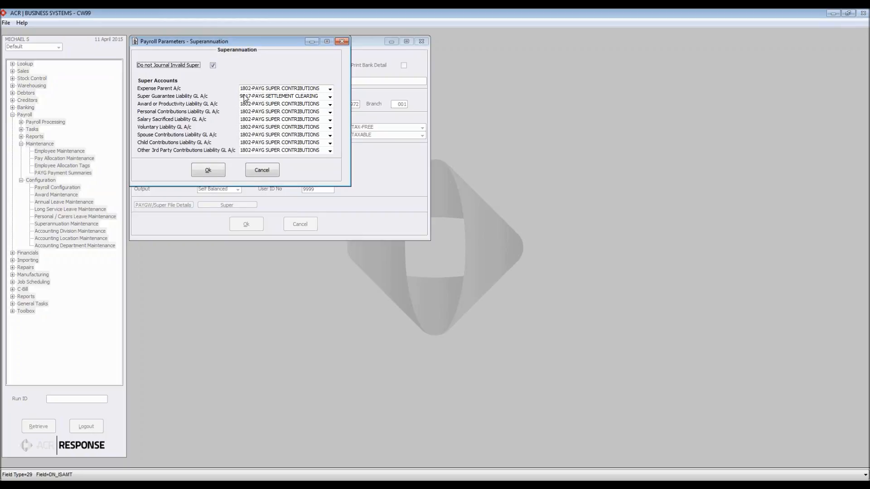
{"action": "left_click_drag", "start_coordinate": [239, 50], "coordinate": [281, 77]}
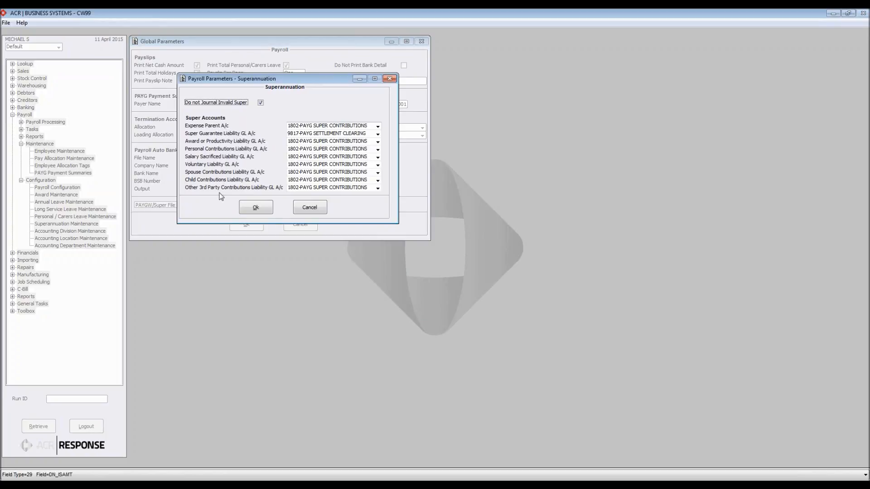
{"action": "left_click", "coordinate": [311, 208]}
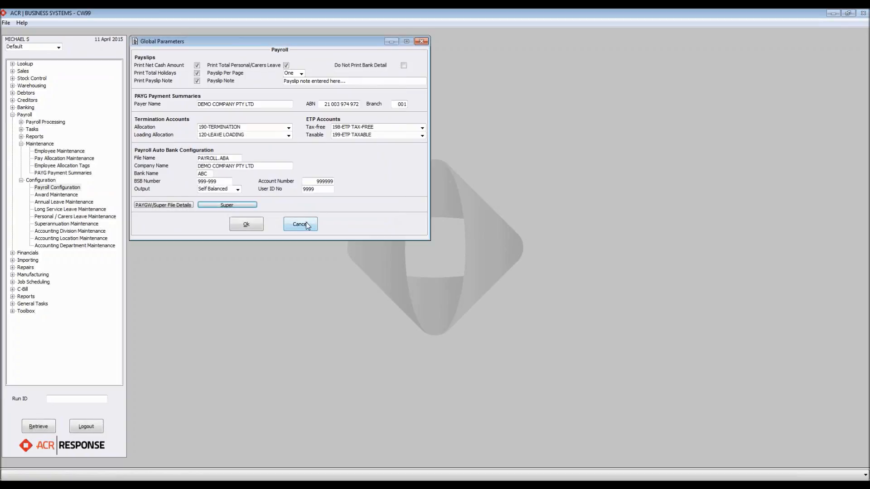
{"action": "left_click", "coordinate": [309, 226]}
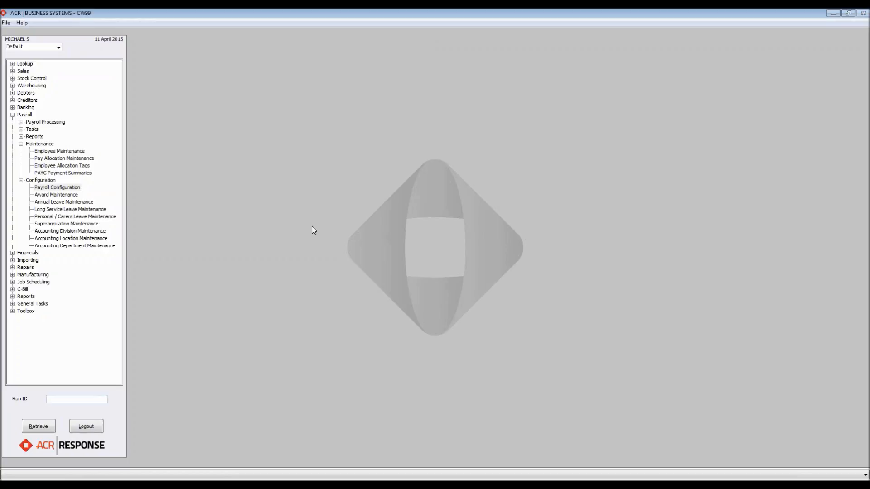
Step: Open the Superannuation Report from the payroll reports
{"action": "left_click", "coordinate": [21, 143]}
{"action": "left_click", "coordinate": [21, 151]}
{"action": "left_click", "coordinate": [21, 137]}
{"action": "double_click", "coordinate": [44, 152]}
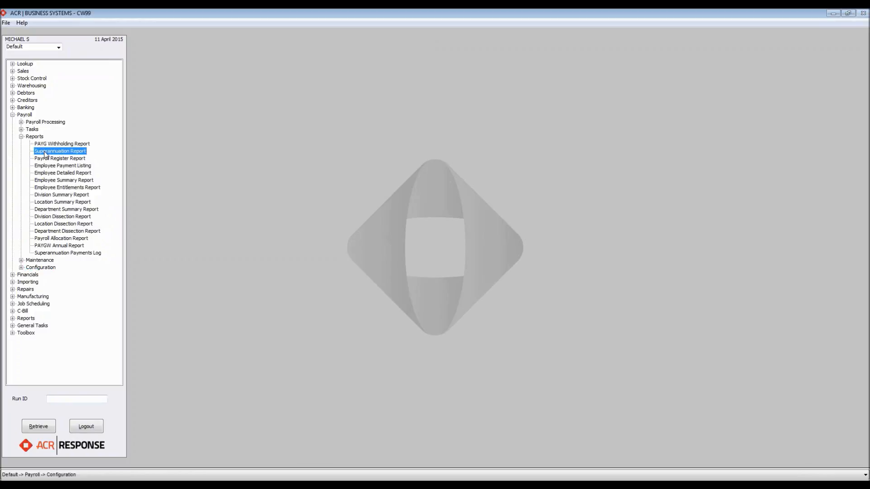
Step: Set the Superannuation Report period to run from October 2015 to October 2015
{"action": "left_click", "coordinate": [227, 60]}
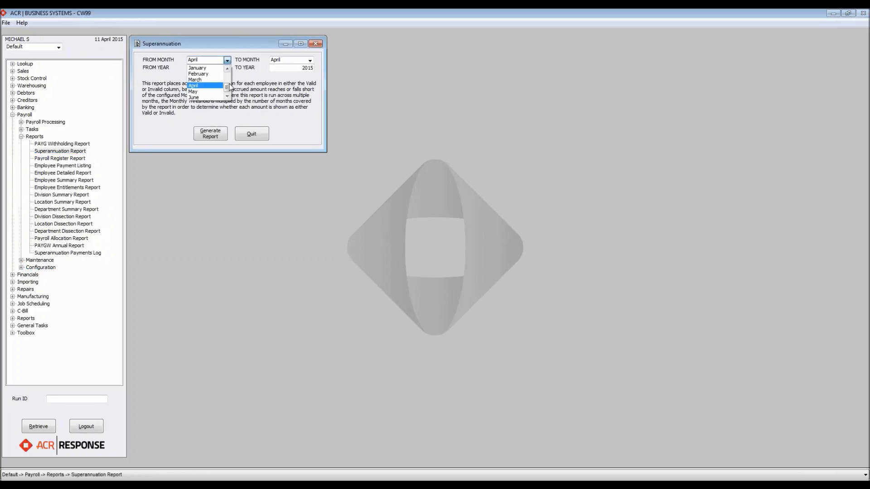
{"action": "scroll", "coordinate": [228, 69], "scroll_direction": "down", "scroll_amount": 3}
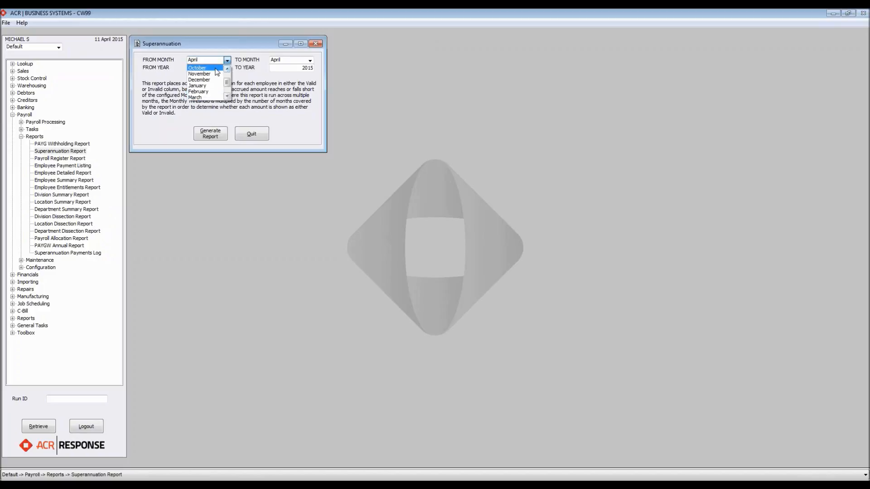
{"action": "left_click", "coordinate": [197, 68]}
{"action": "left_click", "coordinate": [310, 60]}
{"action": "scroll", "coordinate": [312, 71], "scroll_direction": "down", "scroll_amount": 3}
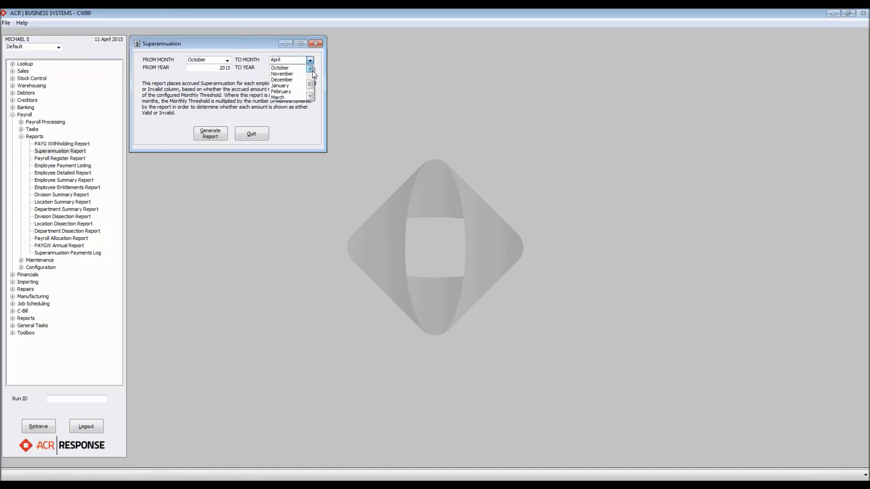
{"action": "left_click", "coordinate": [299, 69]}
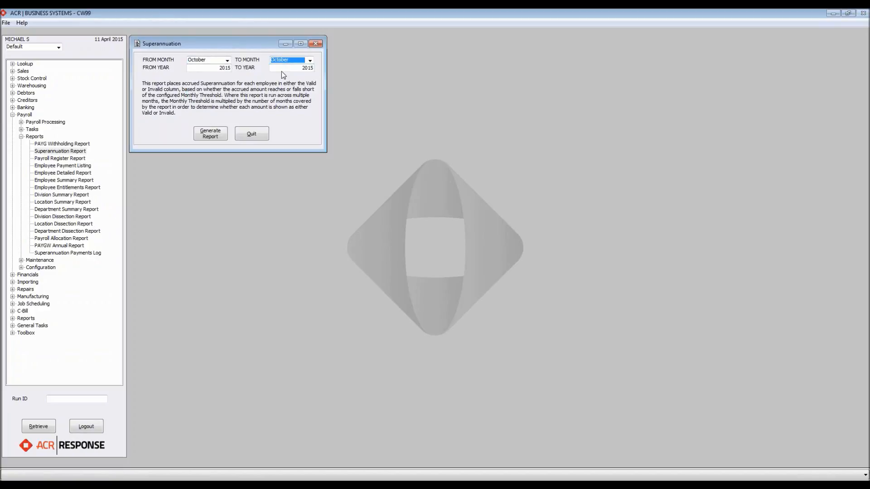
Step: Generate the report in landscape with output to Screen, and dismiss the Foxit Reader welcome wizard
{"action": "left_click", "coordinate": [211, 134]}
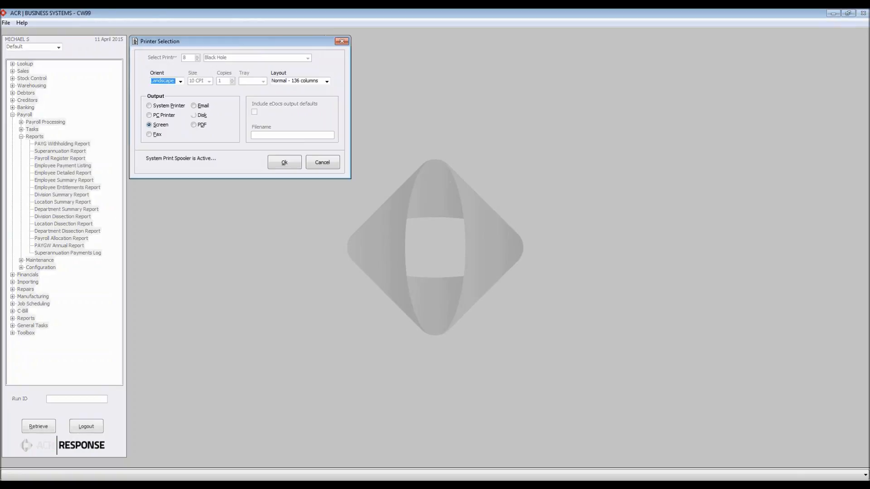
{"action": "left_click", "coordinate": [279, 161]}
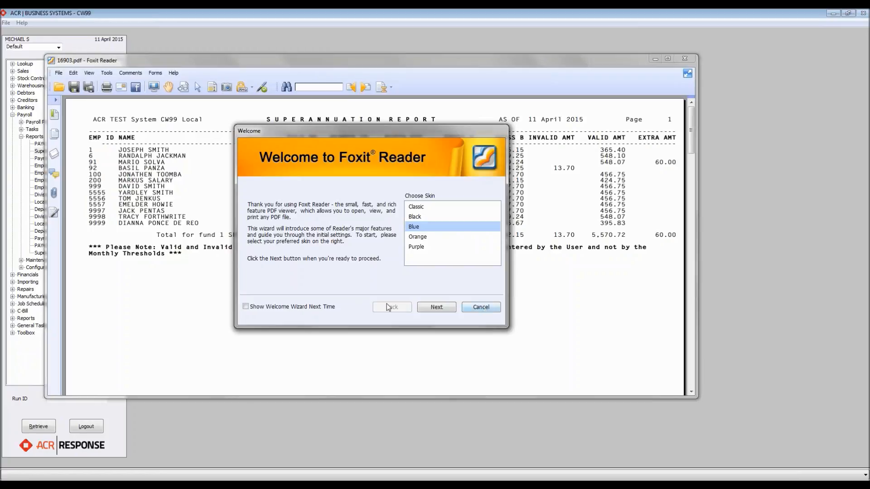
{"action": "left_click", "coordinate": [480, 307]}
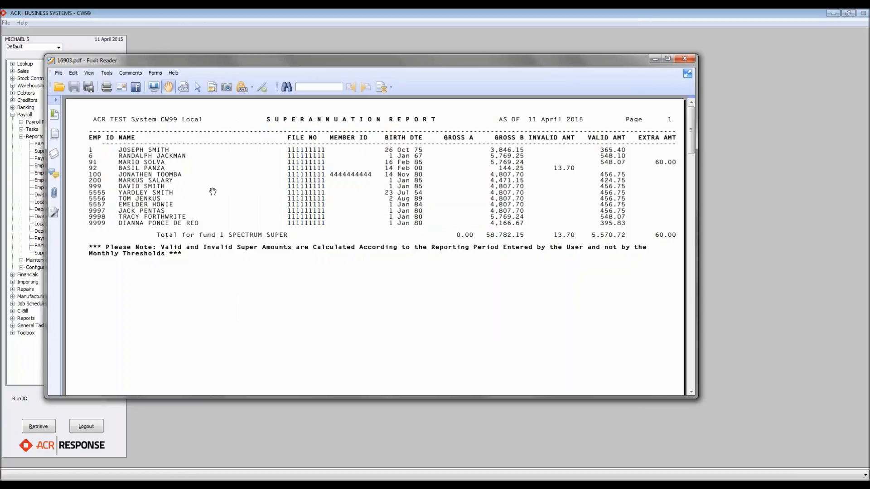
Step: Review each fund's page of the Superannuation Report, return to its first page, and minimise the report window
{"action": "scroll", "coordinate": [414, 250], "scroll_direction": "down", "scroll_amount": 3}
{"action": "scroll", "coordinate": [414, 250], "scroll_direction": "down", "scroll_amount": 15}
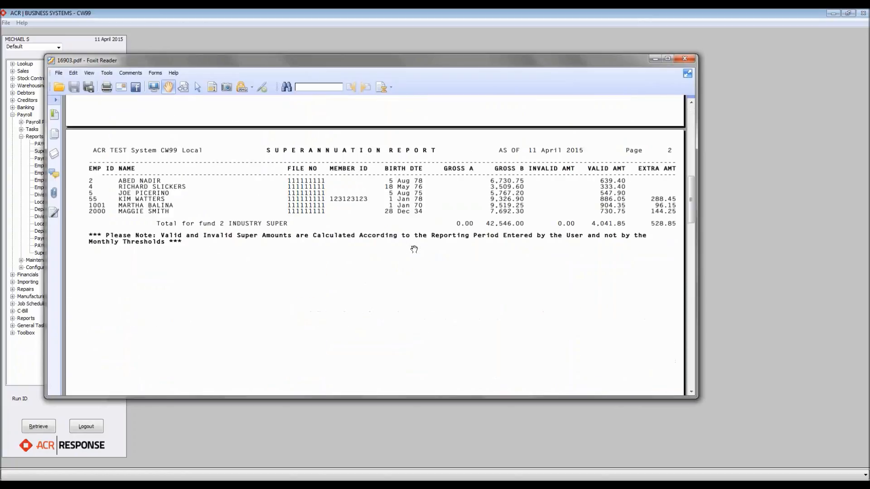
{"action": "scroll", "coordinate": [414, 249], "scroll_direction": "down", "scroll_amount": 3}
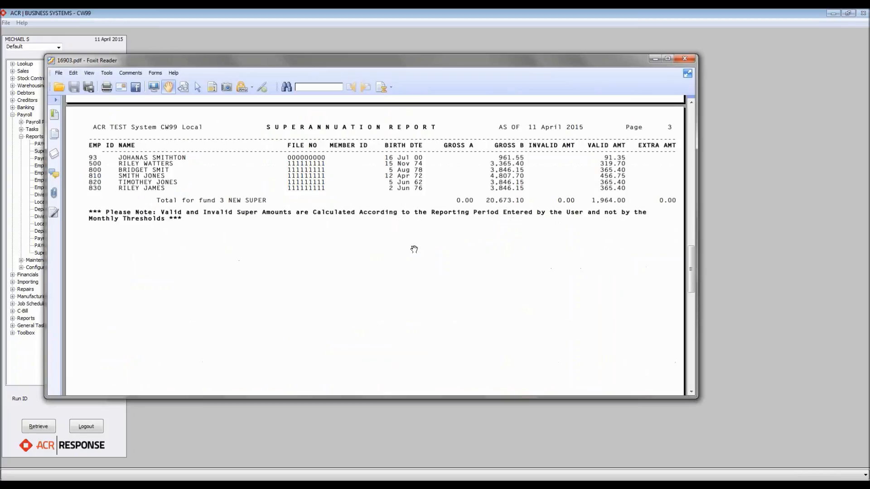
{"action": "scroll", "coordinate": [414, 249], "scroll_direction": "down", "scroll_amount": 15}
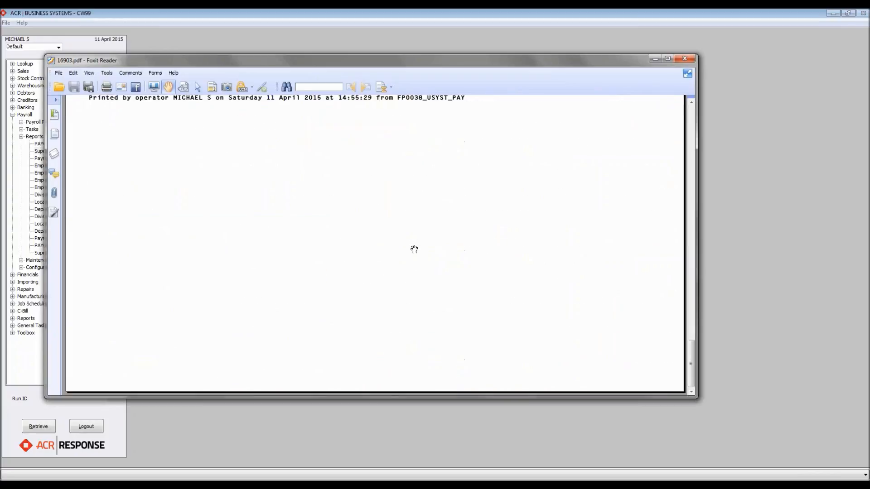
{"action": "scroll", "coordinate": [414, 250], "scroll_direction": "up", "scroll_amount": 12}
{"action": "left_click_drag", "start_coordinate": [689, 321], "coordinate": [688, 129]}
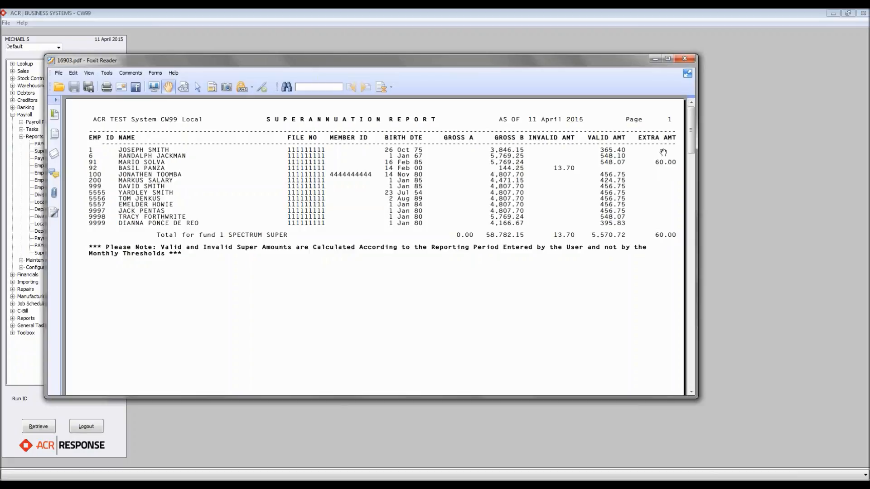
{"action": "left_click", "coordinate": [653, 60]}
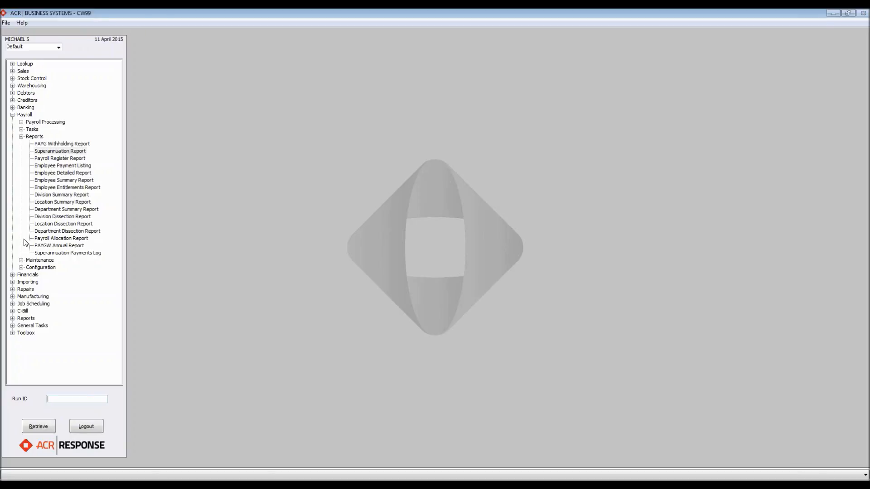
Step: Open Superannuation Payments from the payroll tasks
{"action": "left_click", "coordinate": [21, 136]}
{"action": "left_click", "coordinate": [21, 130]}
{"action": "left_click", "coordinate": [62, 166]}
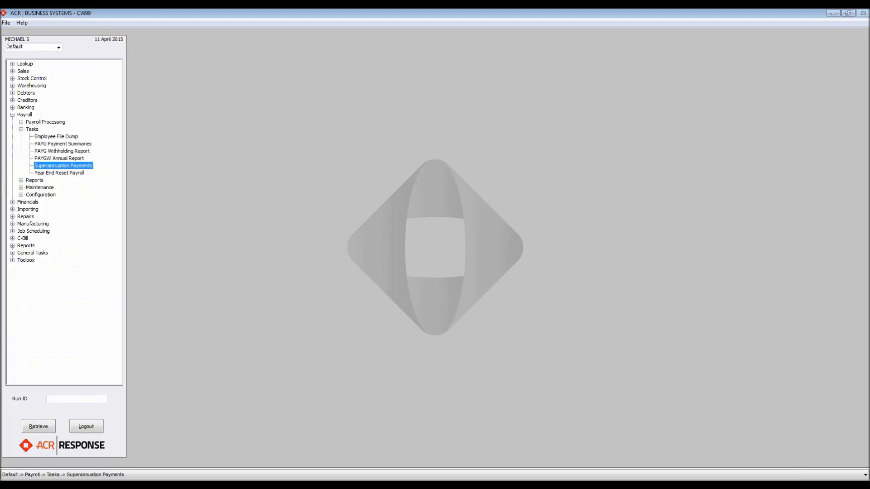
{"action": "double_click", "coordinate": [61, 166]}
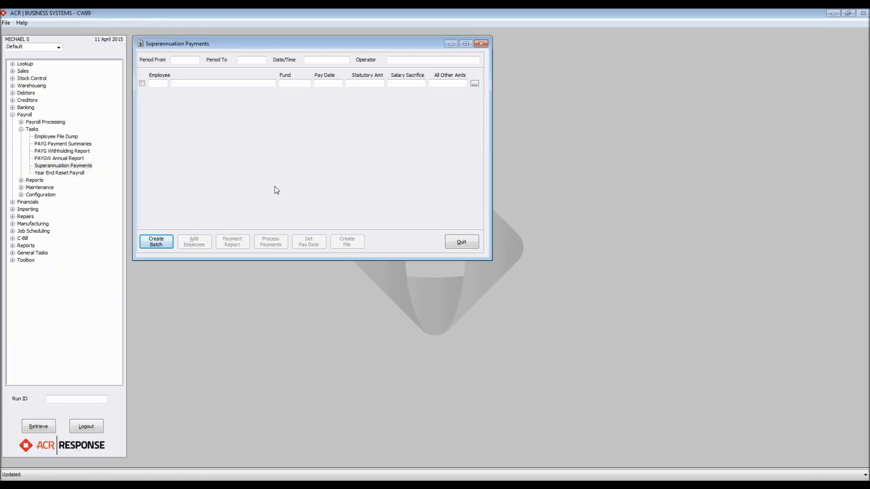
Step: Create a blank superannuation payment batch for April 2015
{"action": "left_click", "coordinate": [156, 242]}
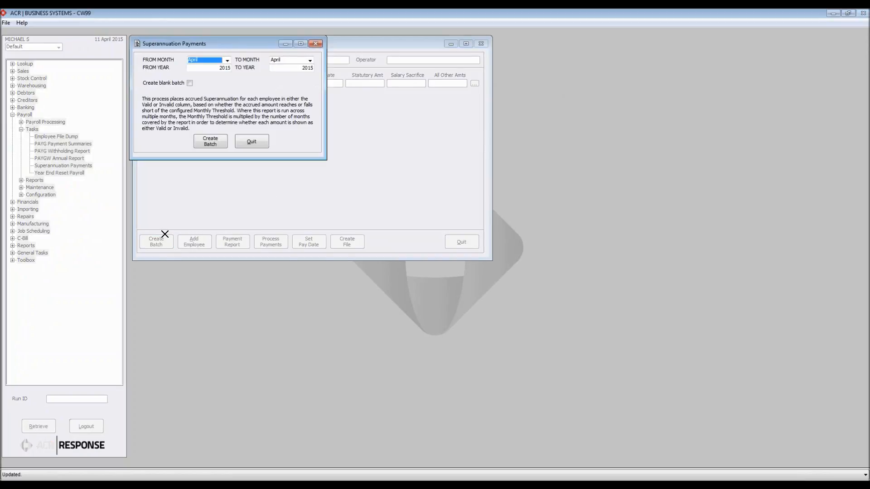
{"action": "left_click", "coordinate": [189, 83]}
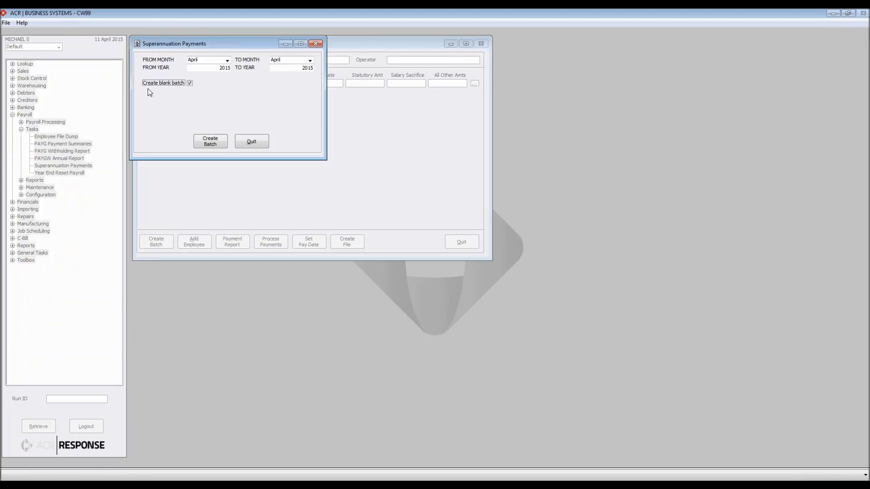
{"action": "left_click", "coordinate": [212, 142]}
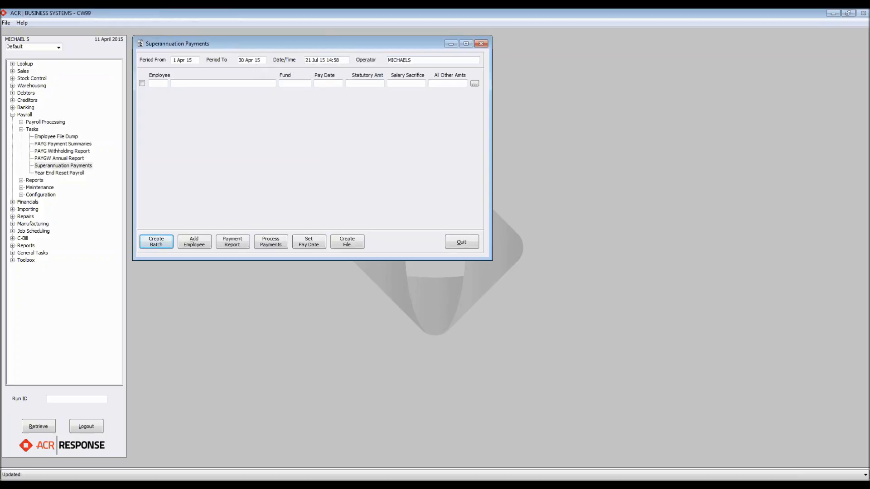
Step: Add one employee to the blank batch by employee number, with SPECTRUM SUPER as the super fund
{"action": "left_click", "coordinate": [195, 243]}
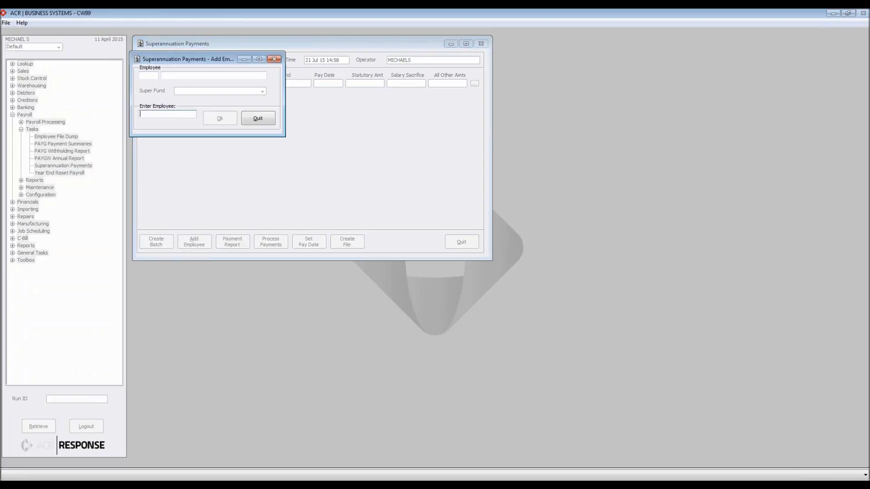
{"action": "type", "text": "91"}
{"action": "key", "text": "Return"}
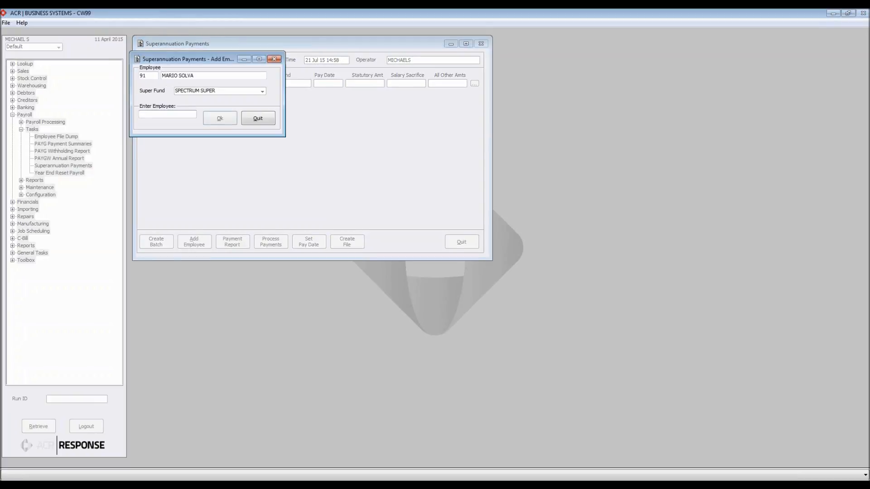
{"action": "left_click", "coordinate": [217, 119]}
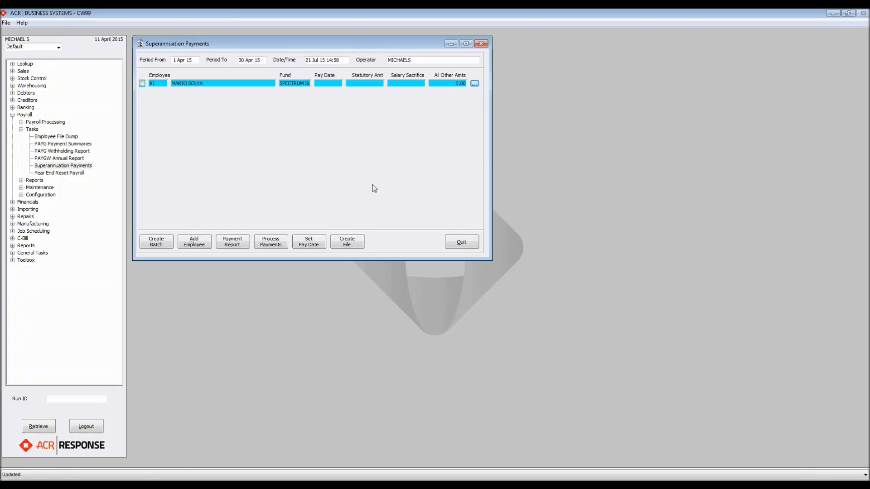
Step: Replace the existing batch with a new, non-blank superannuation payment batch covering October 2015 to October 2015
{"action": "left_click", "coordinate": [154, 242]}
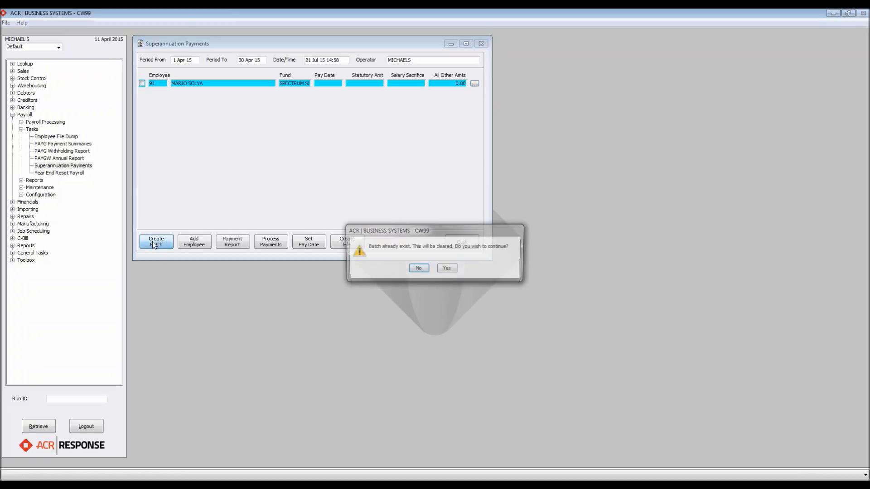
{"action": "left_click", "coordinate": [452, 269]}
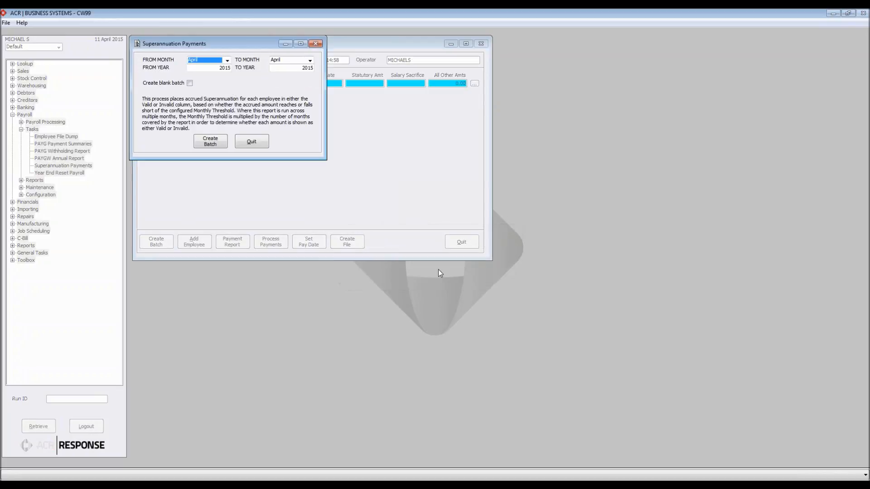
{"action": "left_click", "coordinate": [227, 60]}
{"action": "left_click", "coordinate": [227, 69]}
{"action": "left_click", "coordinate": [228, 68]}
{"action": "left_click", "coordinate": [228, 69]}
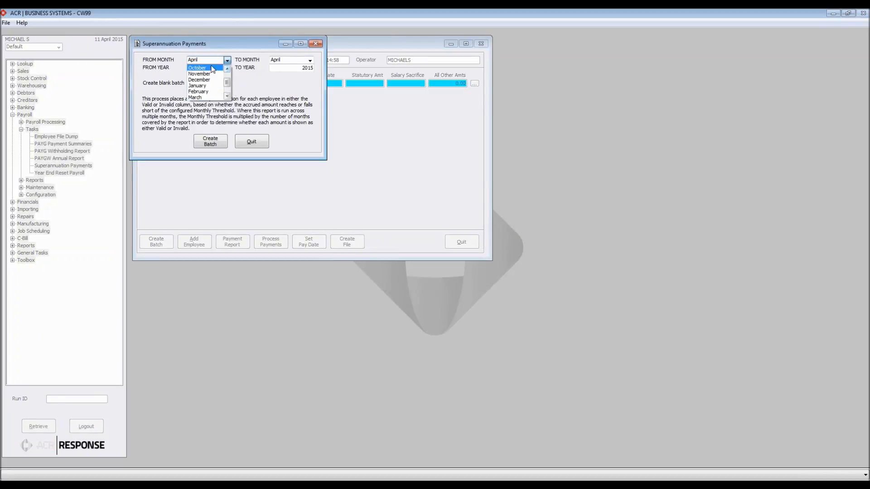
{"action": "left_click", "coordinate": [199, 67]}
{"action": "left_click", "coordinate": [309, 60]}
{"action": "scroll", "coordinate": [311, 78], "scroll_direction": "down", "scroll_amount": 3}
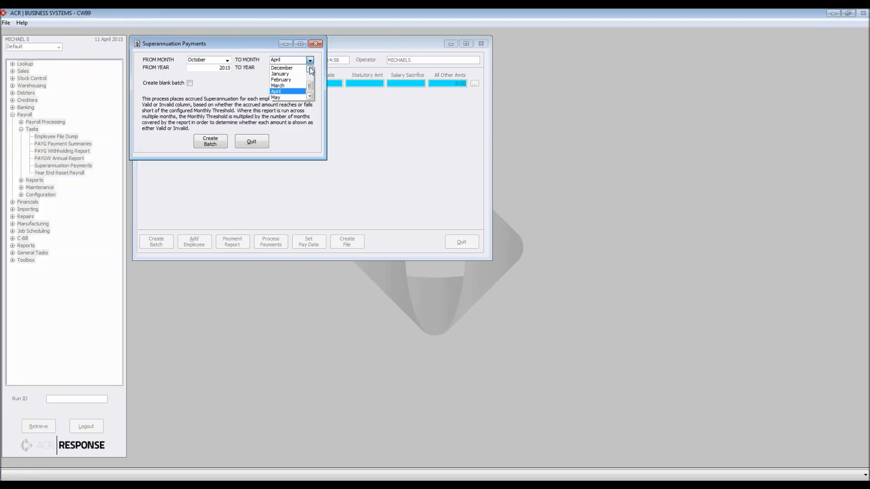
{"action": "left_click", "coordinate": [281, 91]}
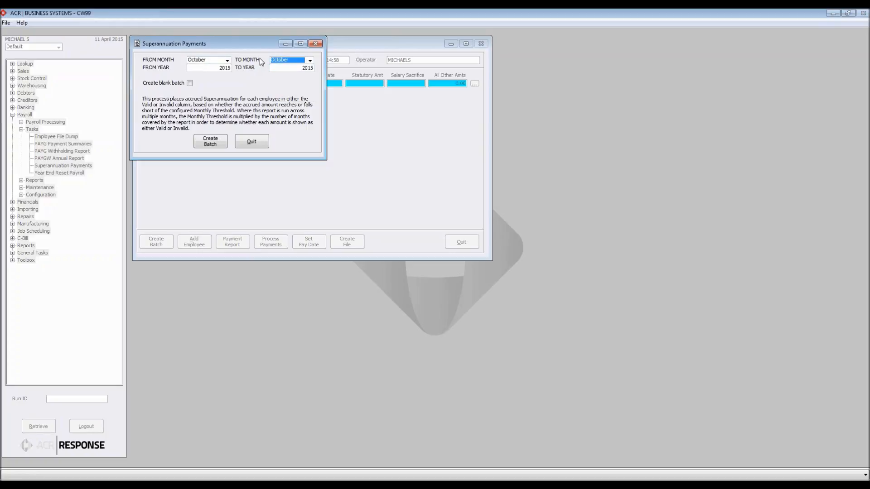
{"action": "left_click", "coordinate": [220, 144]}
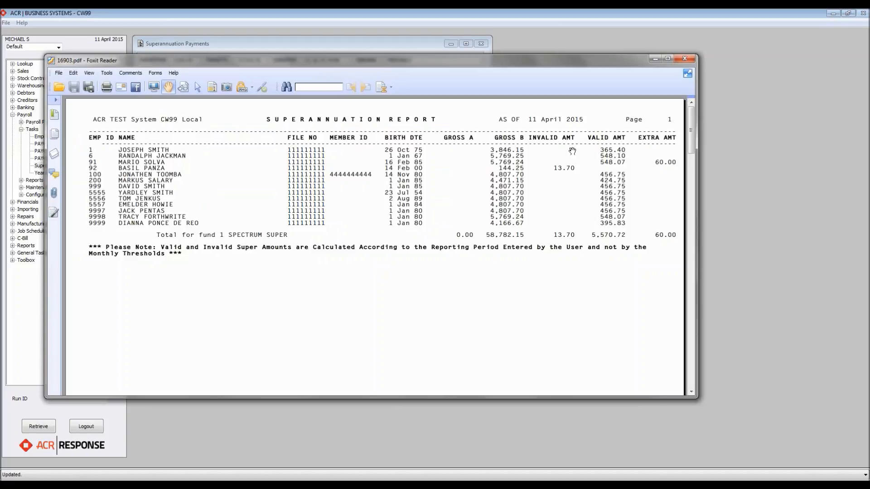
Step: Place the Superannuation Report below the payment batch list, compare the two, and bring the Superannuation Payments window forward
{"action": "left_click_drag", "start_coordinate": [409, 67], "coordinate": [407, 93]}
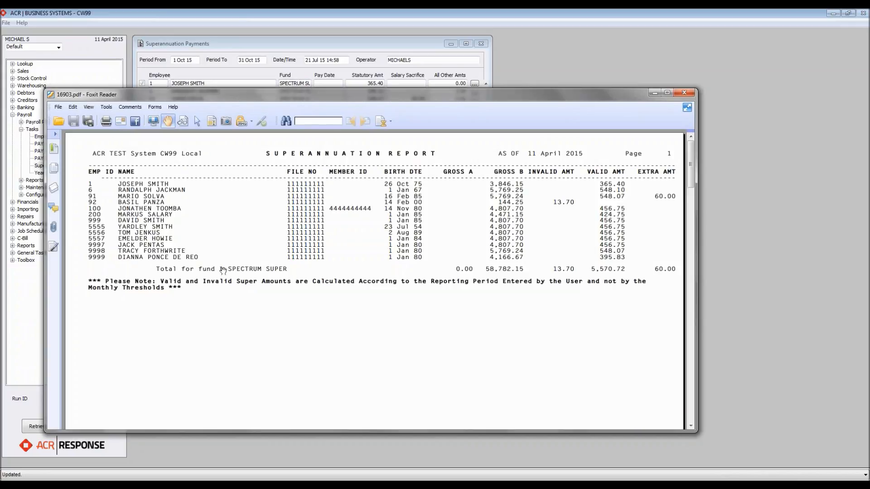
{"action": "left_click_drag", "start_coordinate": [295, 99], "coordinate": [306, 201]}
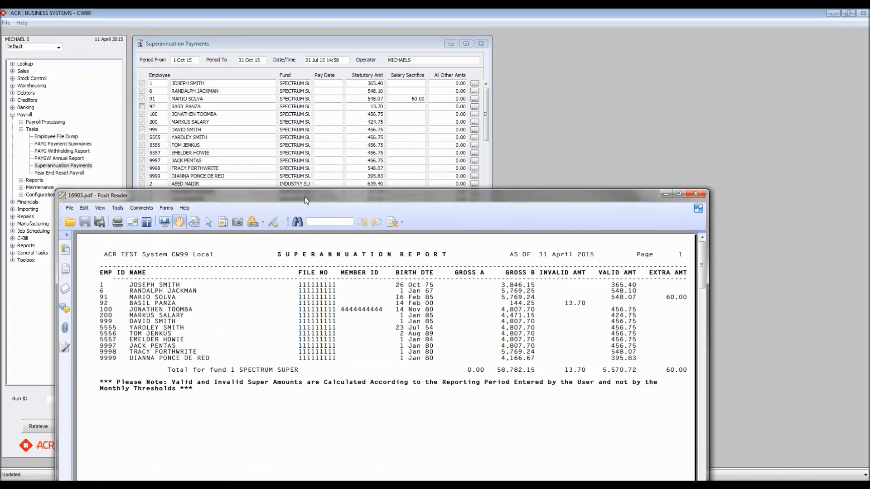
{"action": "scroll", "coordinate": [360, 319], "scroll_direction": "down", "scroll_amount": 6}
{"action": "scroll", "coordinate": [360, 318], "scroll_direction": "down", "scroll_amount": 5}
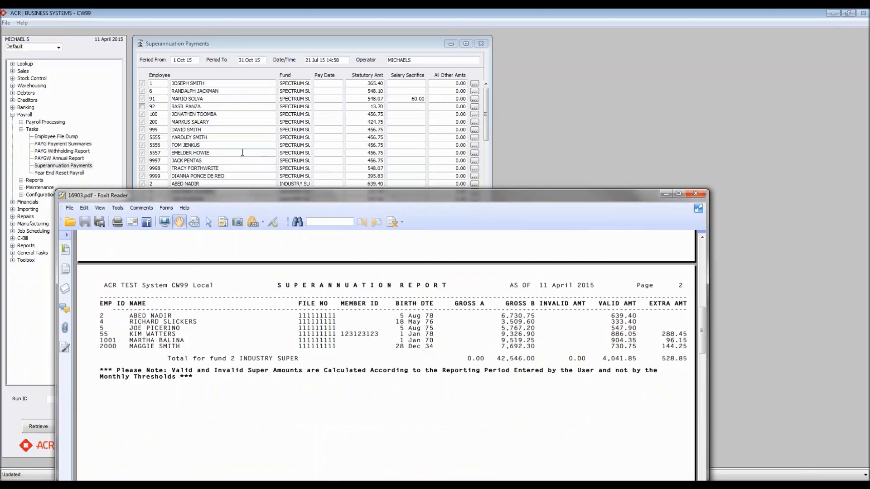
{"action": "left_click", "coordinate": [317, 44]}
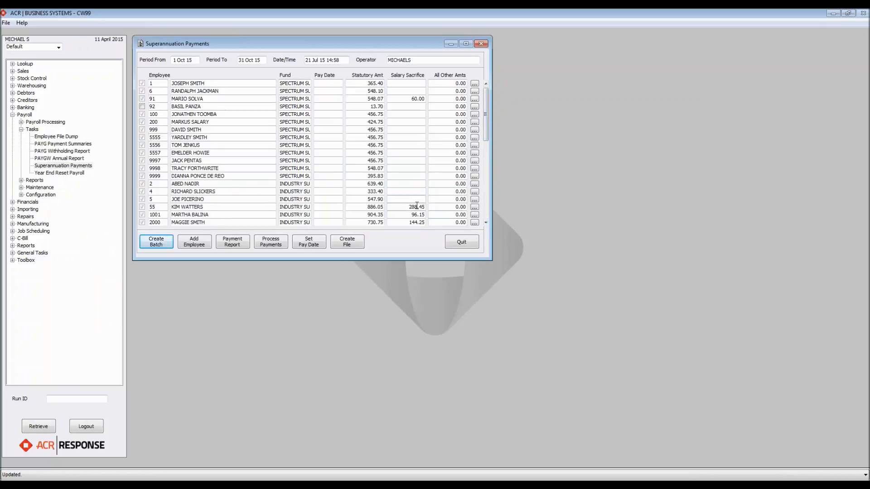
Step: Examine the rest of the batch through to its last employee, compare it with the Superannuation Report, and minimise the report
{"action": "left_click", "coordinate": [486, 224]}
{"action": "left_click", "coordinate": [487, 224]}
{"action": "left_click", "coordinate": [486, 224]}
{"action": "left_click", "coordinate": [486, 224]}
{"action": "left_click", "coordinate": [487, 224]}
{"action": "left_click", "coordinate": [486, 224]}
{"action": "left_click", "coordinate": [486, 224]}
{"action": "left_click", "coordinate": [486, 224]}
{"action": "left_click", "coordinate": [486, 224]}
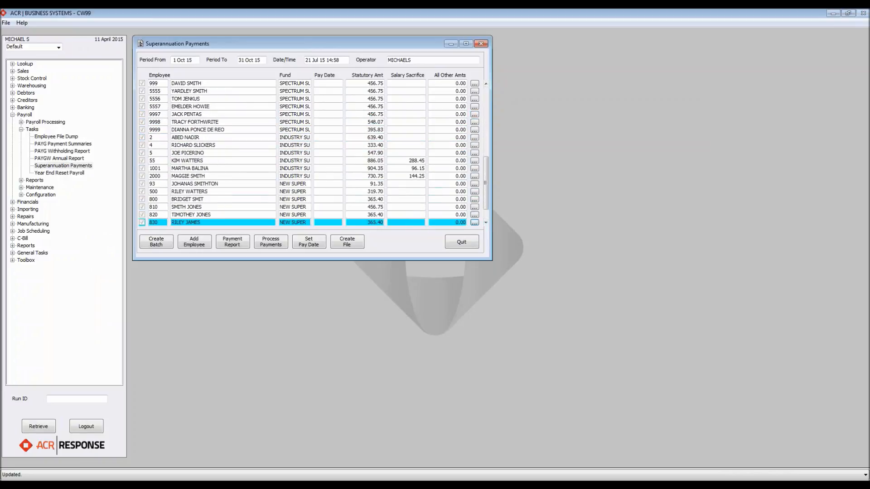
{"action": "key", "text": "alt+Tab"}
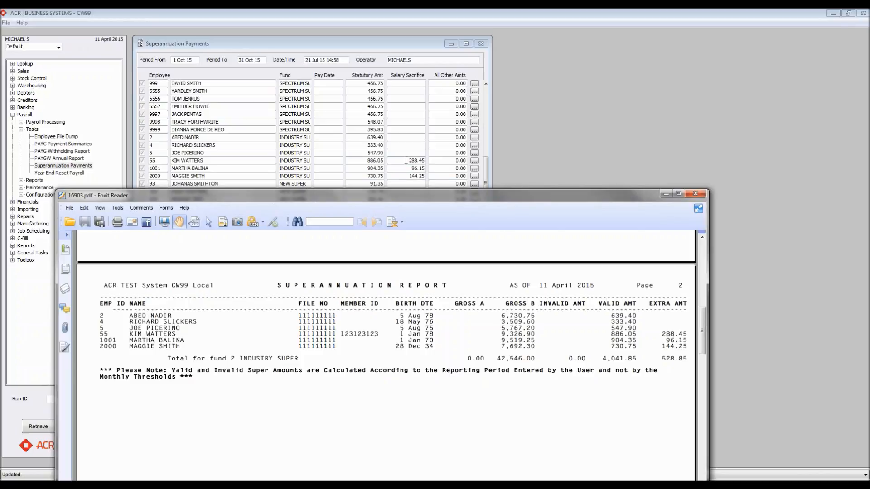
{"action": "left_click", "coordinate": [666, 194]}
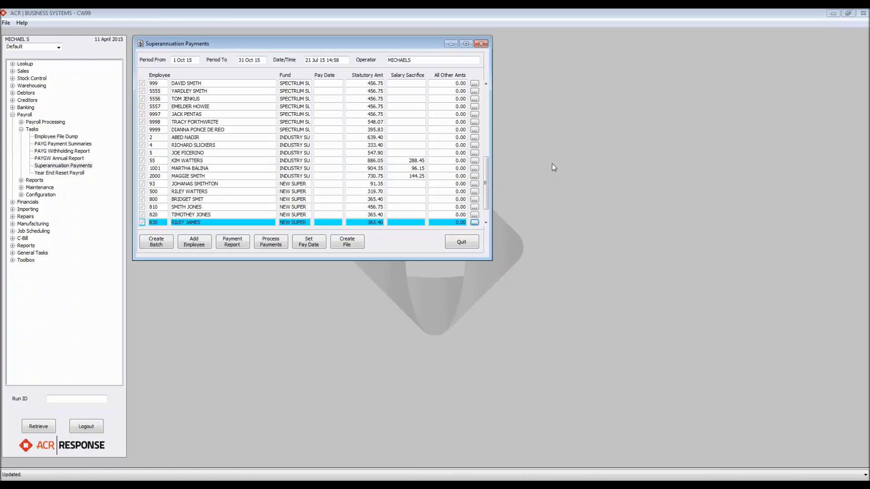
Step: Open the superannuation payment details of the first employee in the batch
{"action": "left_click_drag", "start_coordinate": [485, 183], "coordinate": [481, 101]}
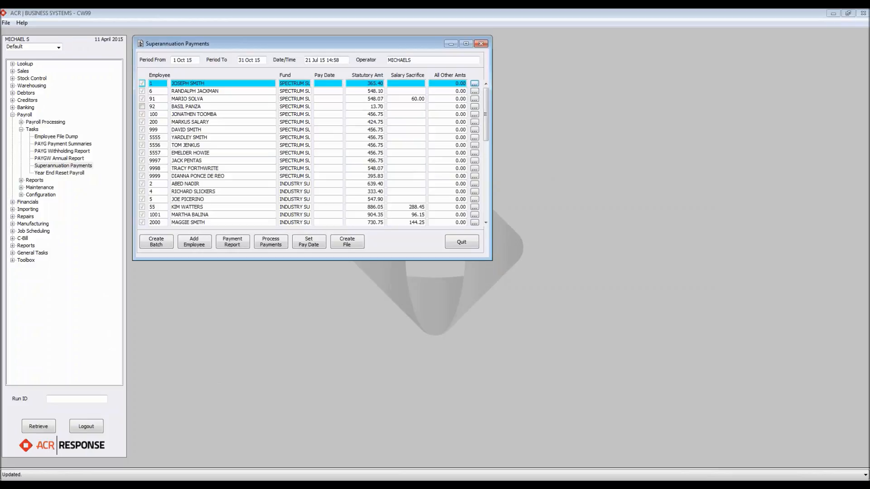
{"action": "left_click", "coordinate": [474, 84]}
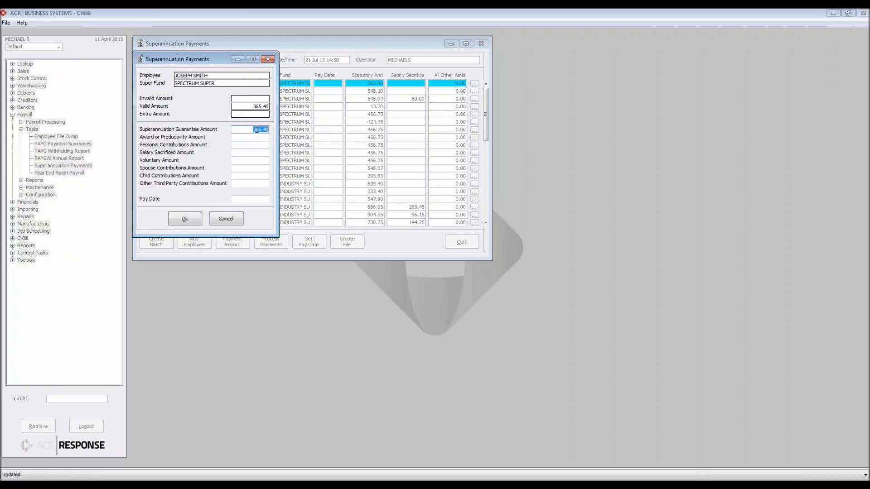
Step: Leave the first employee's details and set the third employee's Award or Productivity Amount to 100.00 and Salary Sacrificed Amount to 160.00
{"action": "left_click", "coordinate": [228, 219]}
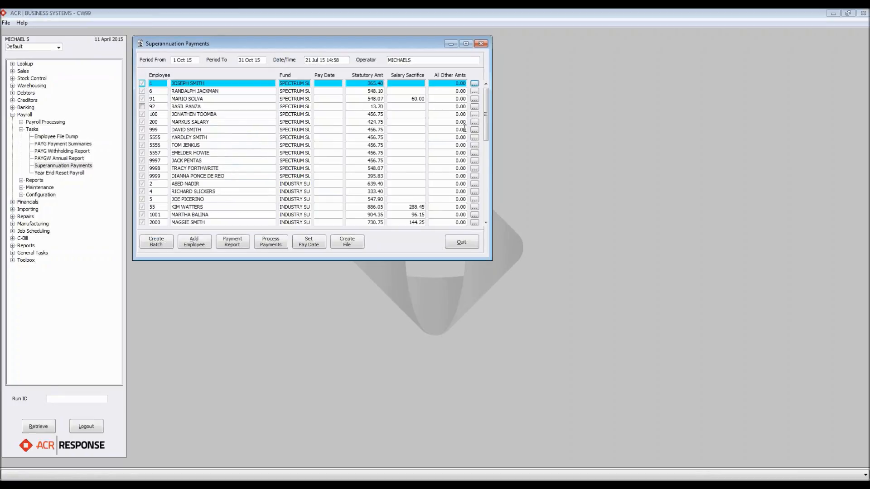
{"action": "left_click", "coordinate": [474, 99]}
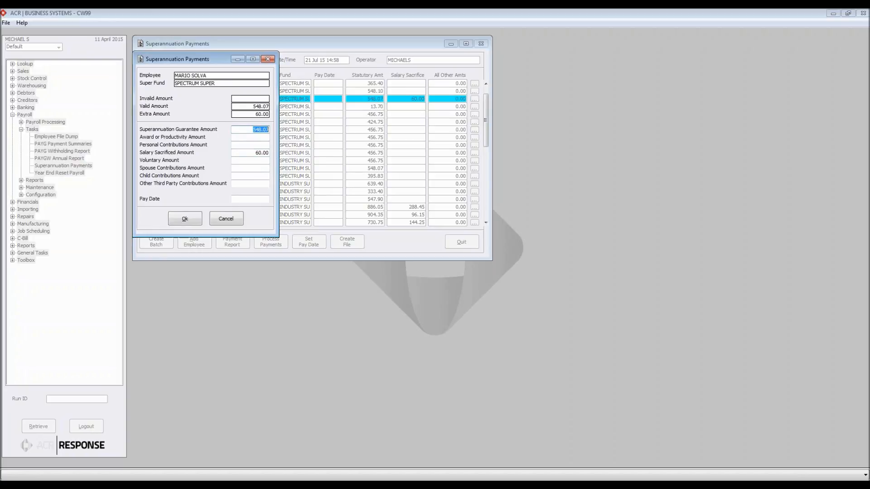
{"action": "left_click", "coordinate": [250, 137]}
{"action": "type", "text": "100"}
{"action": "key", "text": "Tab"}
{"action": "left_click", "coordinate": [255, 153]}
{"action": "type", "text": "1"}
{"action": "key", "text": "Tab"}
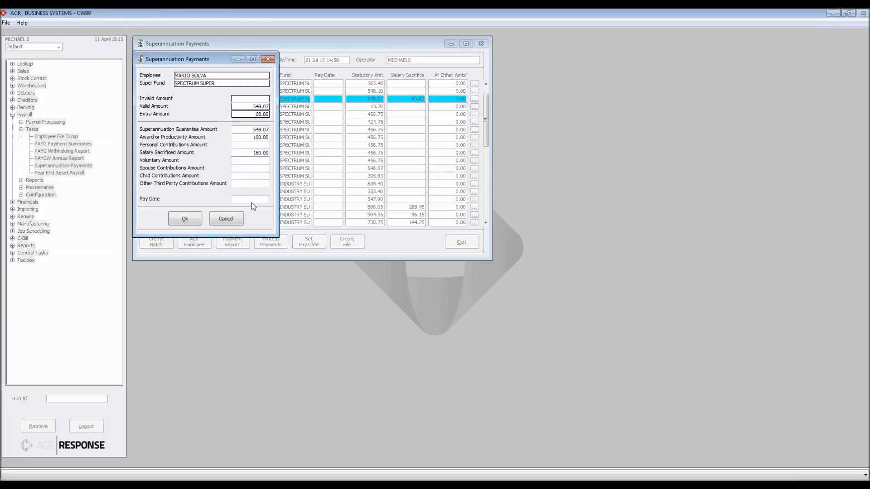
{"action": "left_click", "coordinate": [187, 219]}
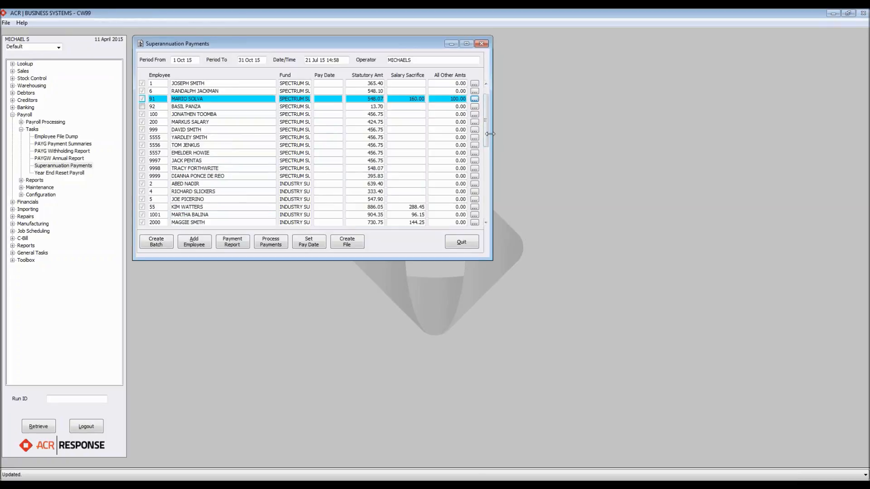
Step: Look through the batch, include the unselected fourth employee, inspect that employee's payment details without changes, and exclude the employee again
{"action": "left_click_drag", "start_coordinate": [486, 223], "coordinate": [486, 223]}
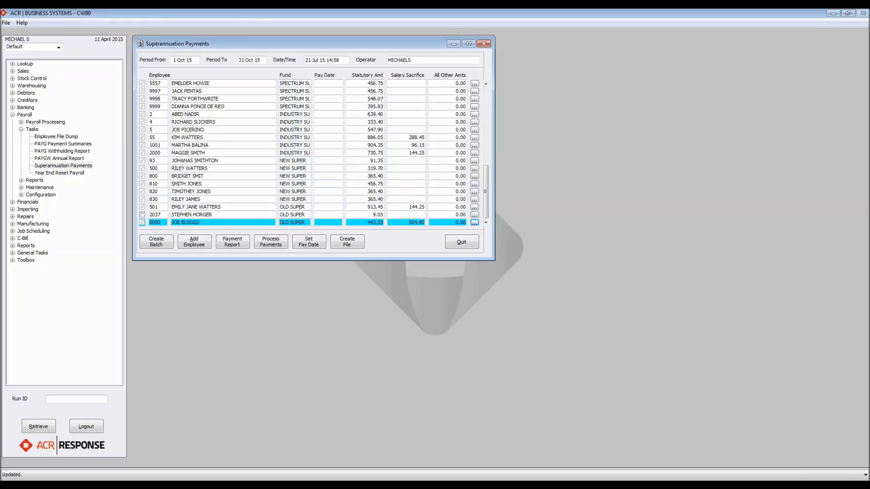
{"action": "left_click_drag", "start_coordinate": [489, 84], "coordinate": [486, 84]}
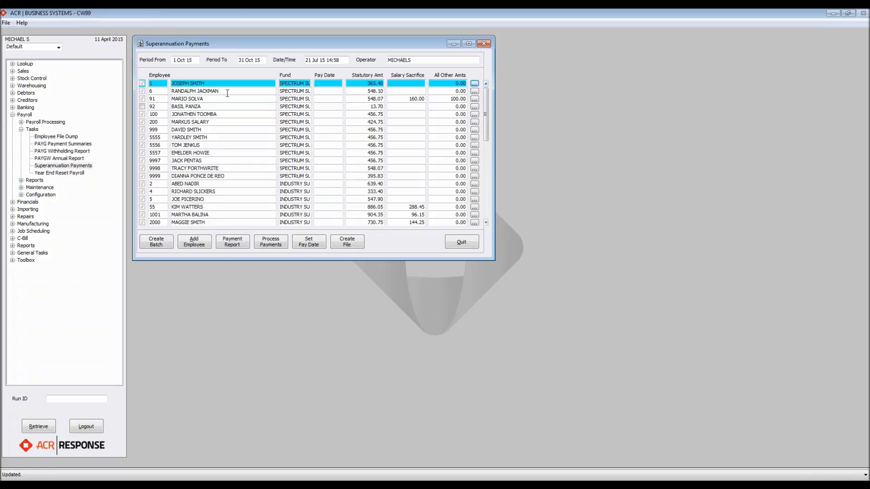
{"action": "left_click", "coordinate": [143, 106]}
{"action": "left_click", "coordinate": [475, 106]}
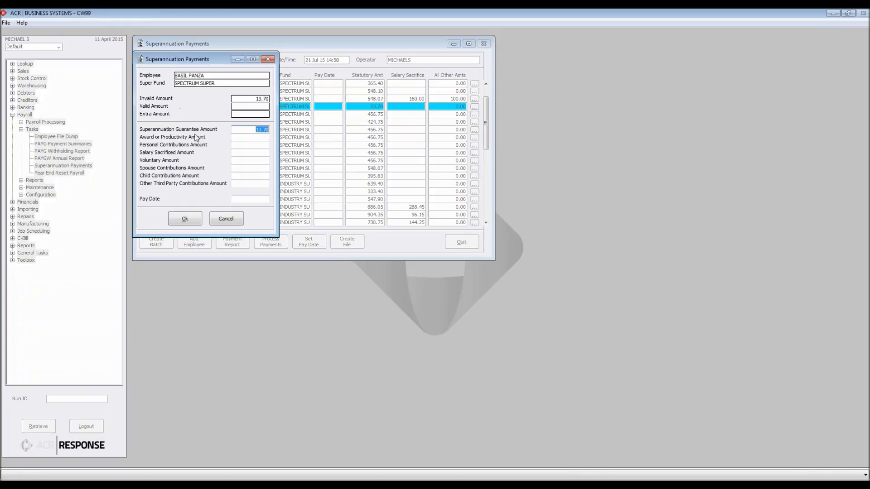
{"action": "left_click", "coordinate": [227, 224]}
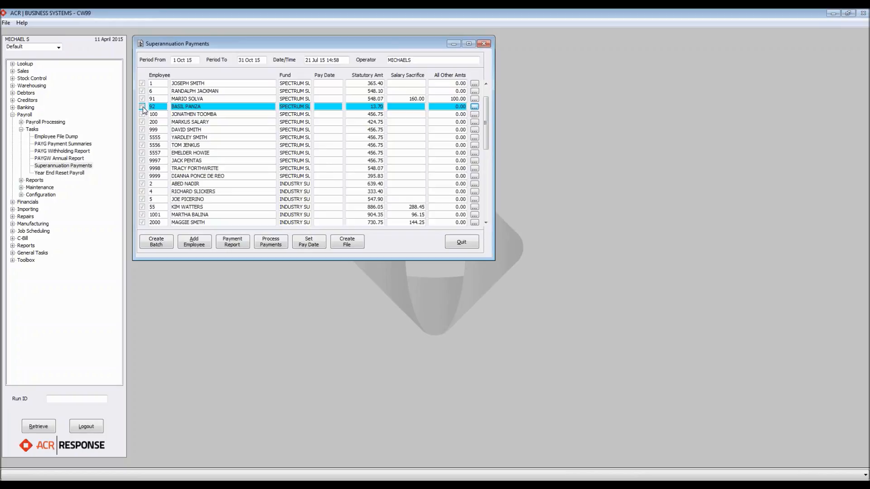
{"action": "left_click", "coordinate": [142, 107]}
Step: Run the Payment Report for the batch, and reposition and enlarge its Foxit Reader window
{"action": "left_click", "coordinate": [242, 244]}
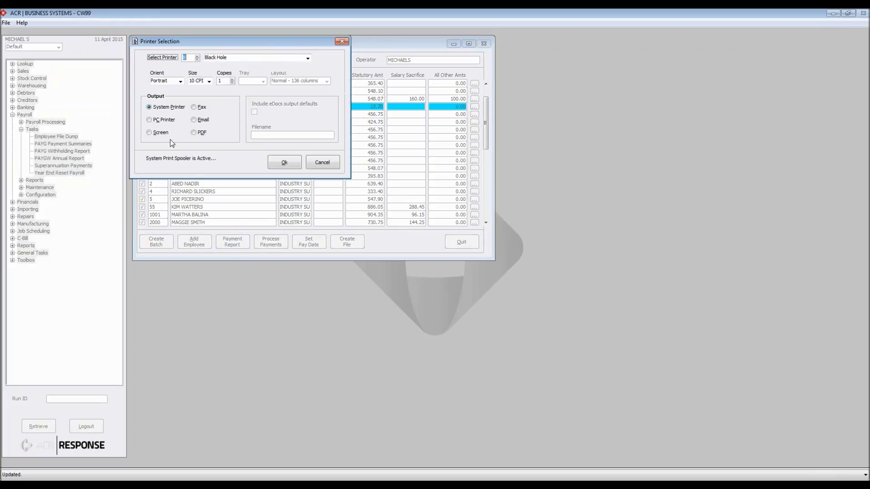
{"action": "left_click", "coordinate": [291, 167]}
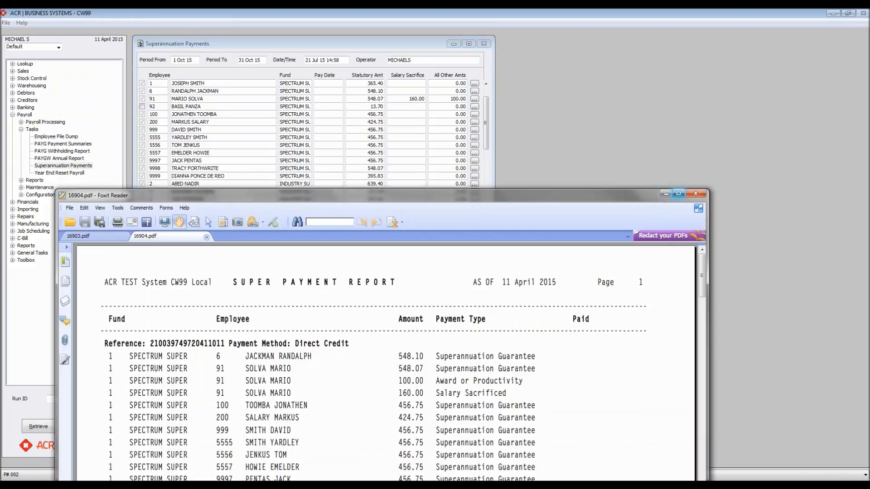
{"action": "left_click_drag", "start_coordinate": [617, 200], "coordinate": [597, 40]}
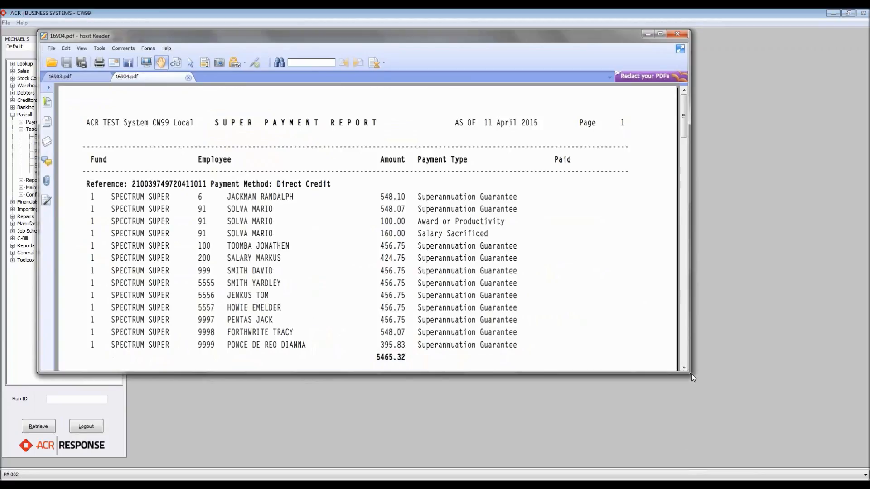
{"action": "left_click_drag", "start_coordinate": [693, 379], "coordinate": [732, 447]}
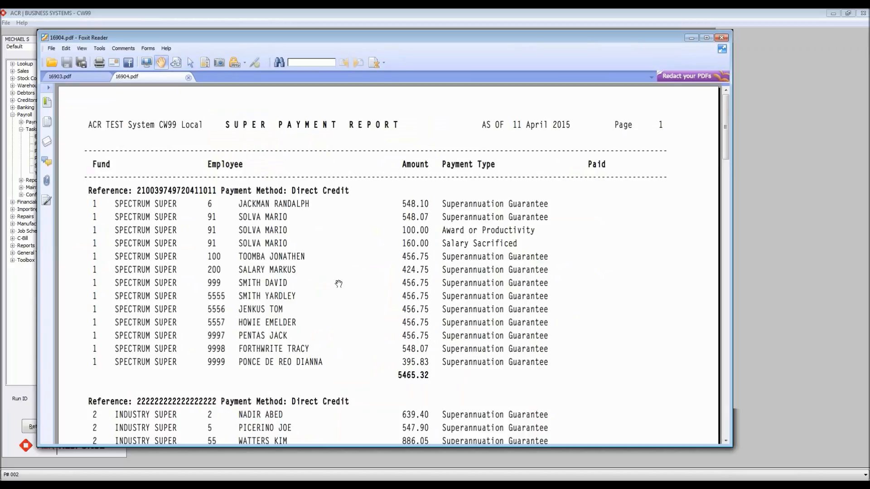
Step: Examine the employee payments in the Super Payment Report by fund, reference and payment method, from the first group through the BPAY group
{"action": "scroll", "coordinate": [339, 284], "scroll_direction": "down", "scroll_amount": 1}
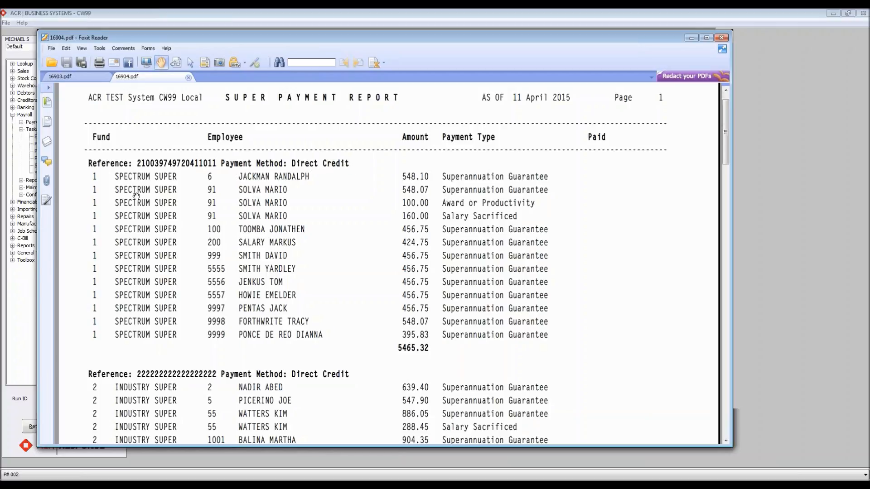
{"action": "scroll", "coordinate": [211, 335], "scroll_direction": "down", "scroll_amount": 5}
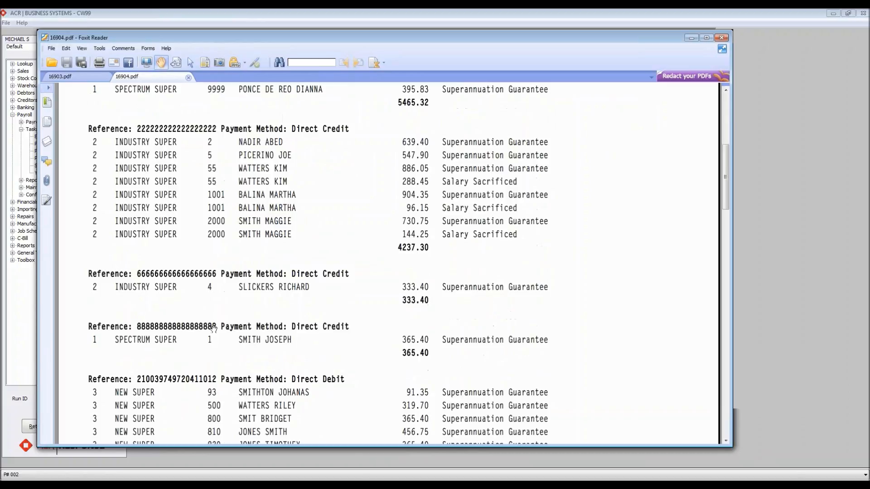
{"action": "scroll", "coordinate": [213, 332], "scroll_direction": "up", "scroll_amount": 1}
{"action": "scroll", "coordinate": [246, 278], "scroll_direction": "down", "scroll_amount": 2}
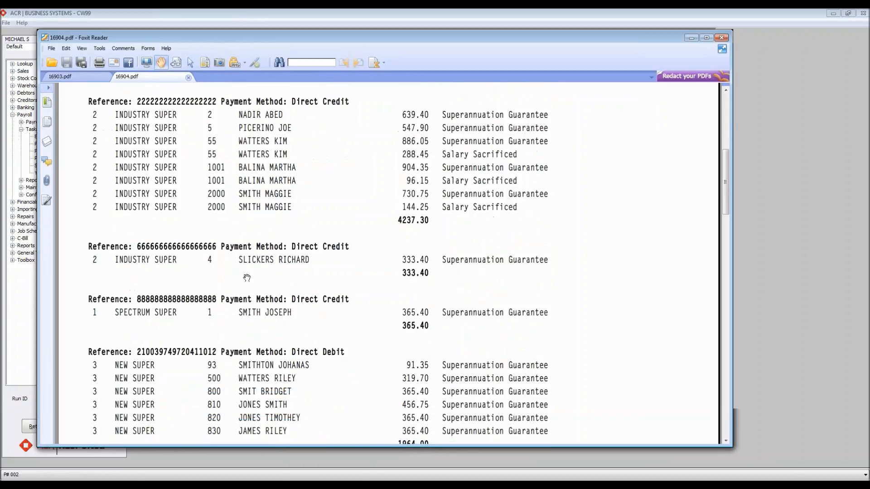
{"action": "scroll", "coordinate": [246, 278], "scroll_direction": "down", "scroll_amount": 5}
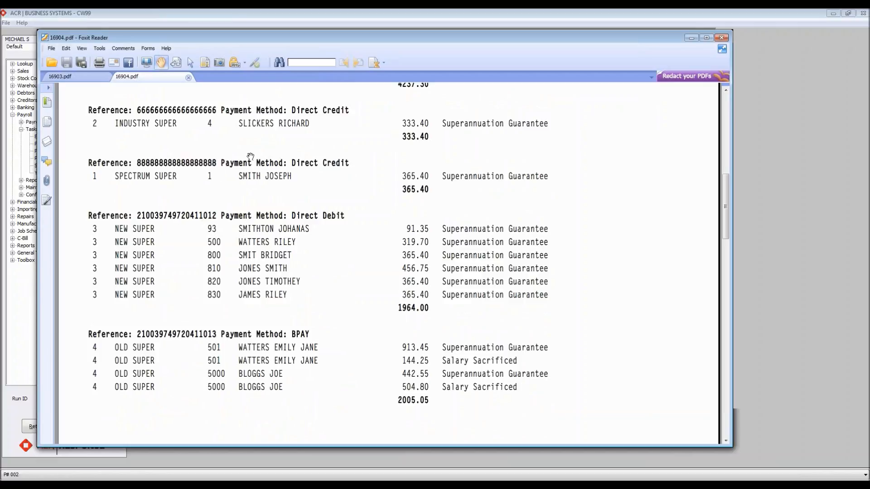
{"action": "scroll", "coordinate": [336, 187], "scroll_direction": "up", "scroll_amount": 10}
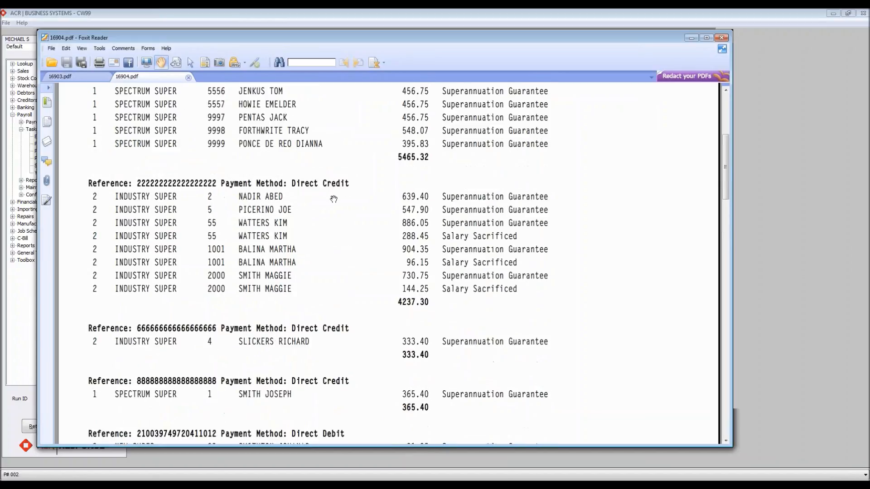
{"action": "scroll", "coordinate": [333, 199], "scroll_direction": "down", "scroll_amount": 13}
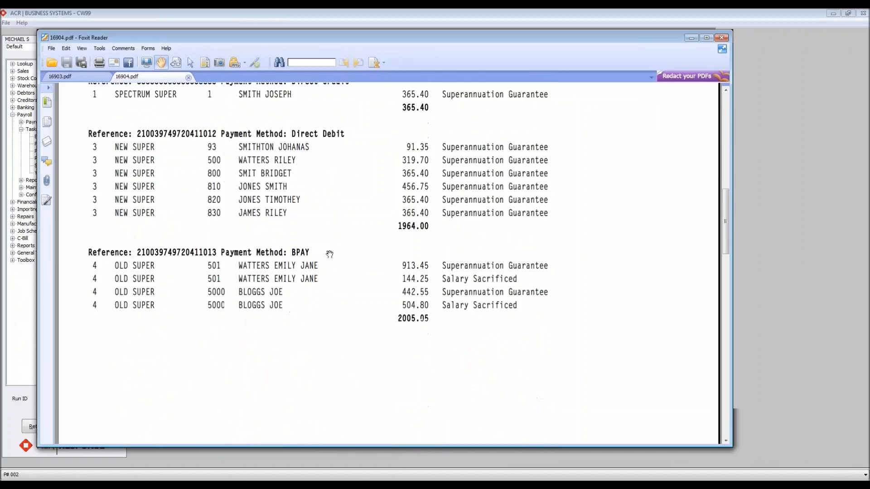
{"action": "scroll", "coordinate": [328, 256], "scroll_direction": "up", "scroll_amount": 2}
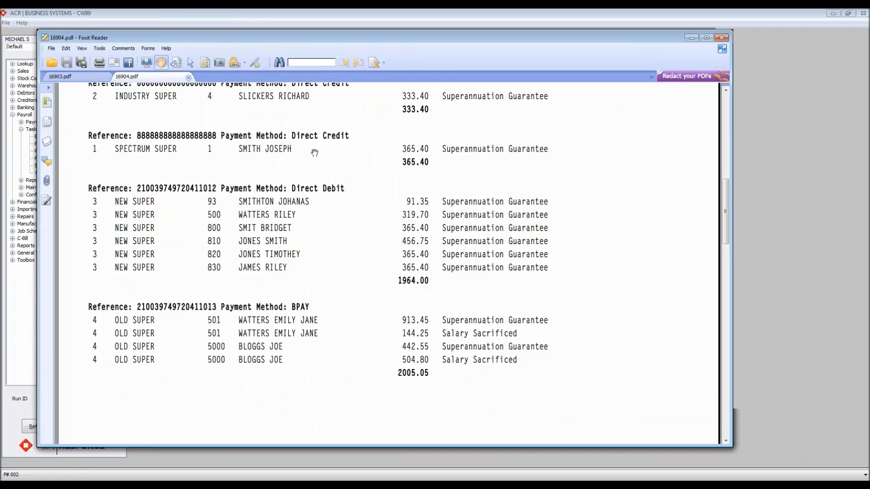
{"action": "scroll", "coordinate": [325, 226], "scroll_direction": "up", "scroll_amount": 2}
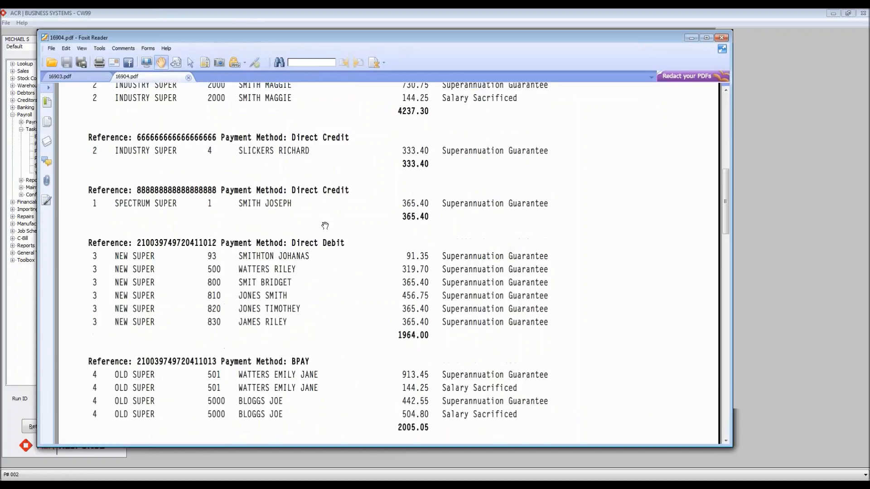
{"action": "scroll", "coordinate": [325, 225], "scroll_direction": "up", "scroll_amount": 9}
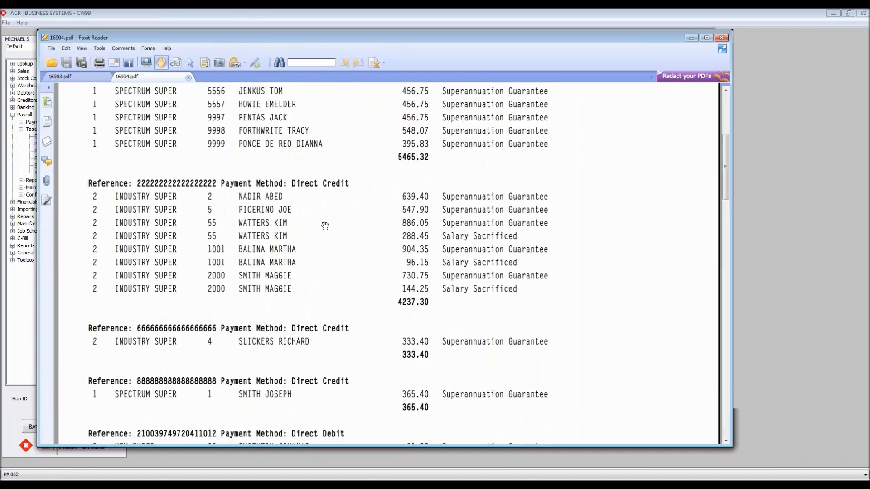
{"action": "scroll", "coordinate": [325, 225], "scroll_direction": "up", "scroll_amount": 2}
{"action": "scroll", "coordinate": [324, 226], "scroll_direction": "up", "scroll_amount": 3}
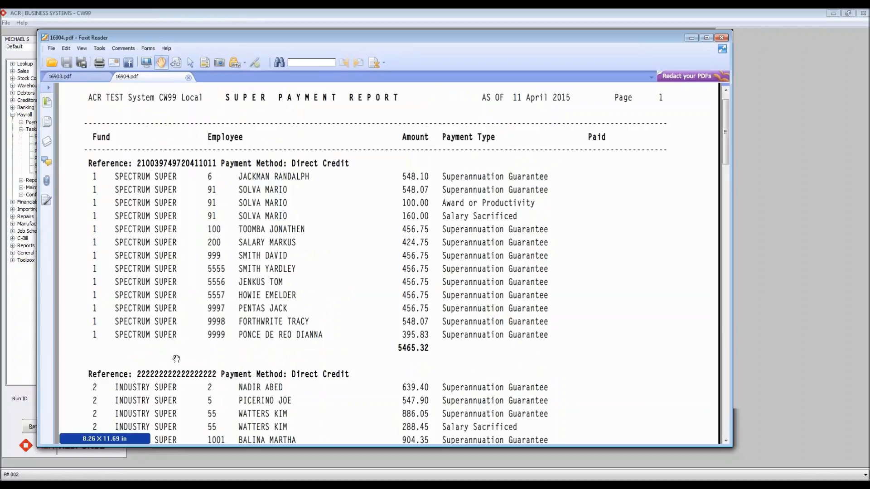
Step: Compare the payment references of the Direct Credit, Direct Debit and BPAY groups on the report's first page
{"action": "scroll", "coordinate": [175, 355], "scroll_direction": "down", "scroll_amount": 1}
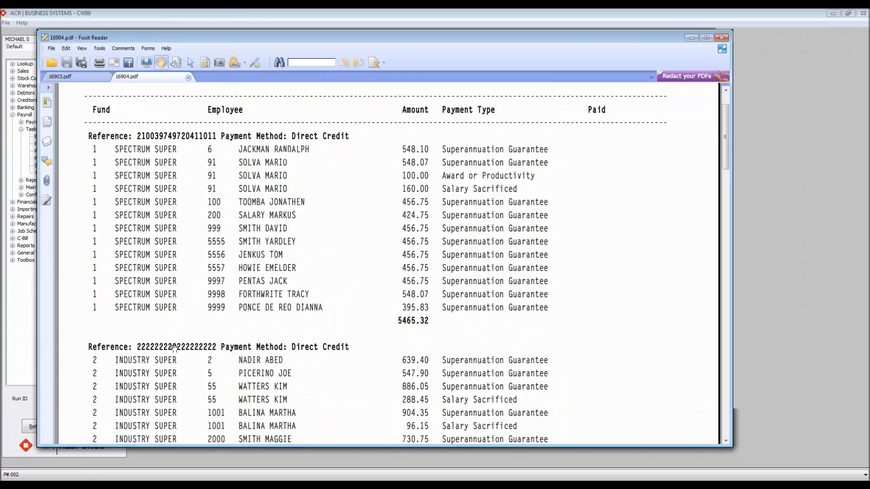
{"action": "scroll", "coordinate": [175, 345], "scroll_direction": "down", "scroll_amount": 1}
{"action": "scroll", "coordinate": [177, 341], "scroll_direction": "down", "scroll_amount": 4}
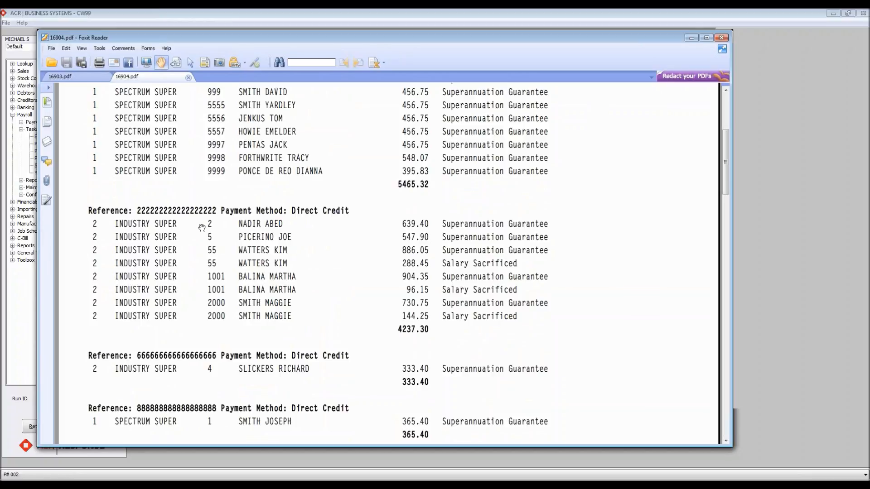
{"action": "scroll", "coordinate": [203, 227], "scroll_direction": "up", "scroll_amount": 5}
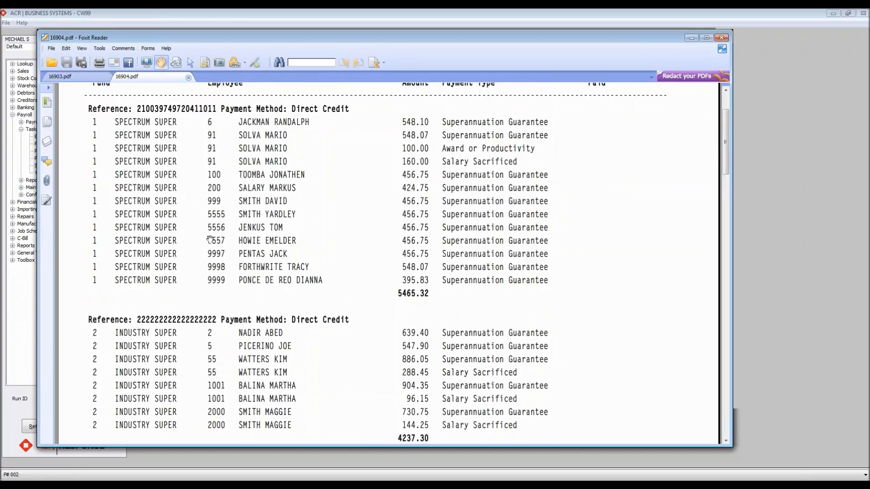
{"action": "scroll", "coordinate": [209, 240], "scroll_direction": "down", "scroll_amount": 10}
{"action": "scroll", "coordinate": [209, 247], "scroll_direction": "down", "scroll_amount": 4}
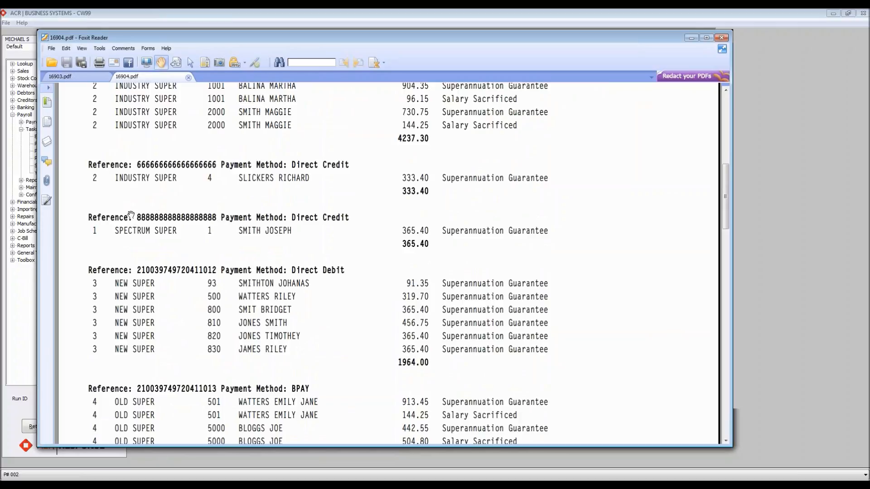
{"action": "scroll", "coordinate": [186, 262], "scroll_direction": "down", "scroll_amount": 1}
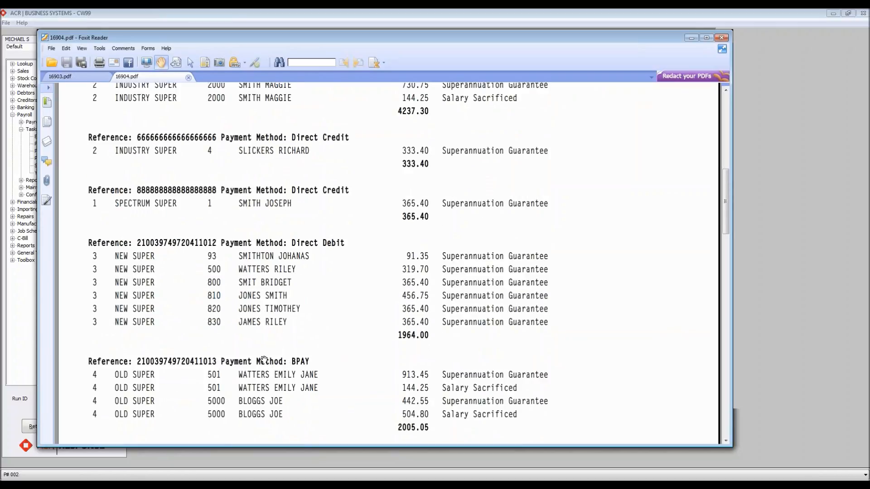
{"action": "scroll", "coordinate": [226, 356], "scroll_direction": "up", "scroll_amount": 10}
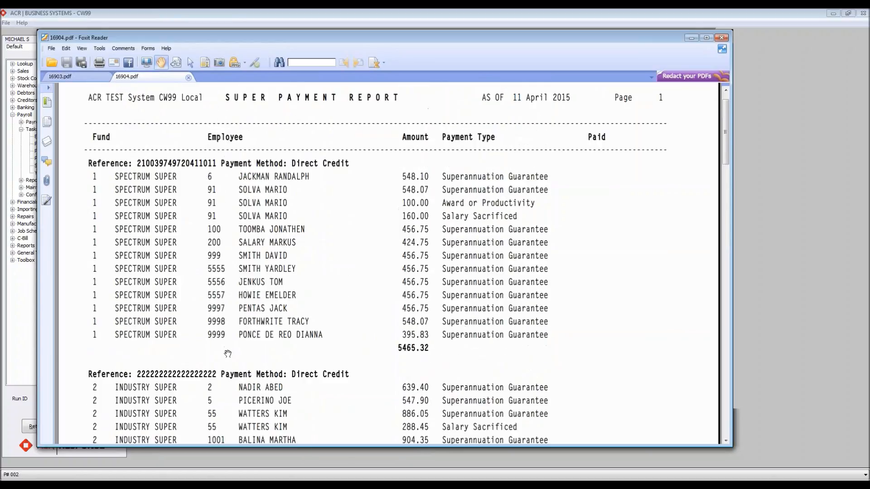
Step: Examine the payment reference summary and processing notes on page 2 of the Super Payment Report and return to page 1
{"action": "scroll", "coordinate": [356, 295], "scroll_direction": "down", "scroll_amount": 1}
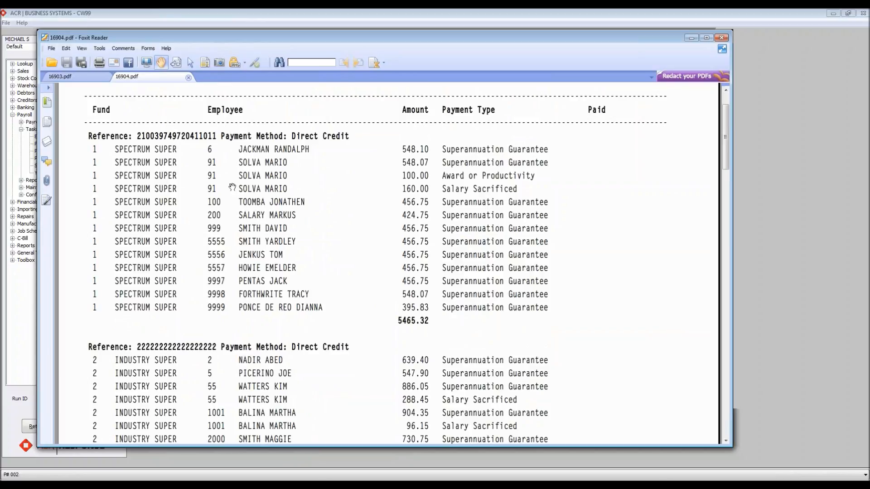
{"action": "scroll", "coordinate": [397, 296], "scroll_direction": "down", "scroll_amount": 15}
{"action": "scroll", "coordinate": [397, 295], "scroll_direction": "down", "scroll_amount": 10}
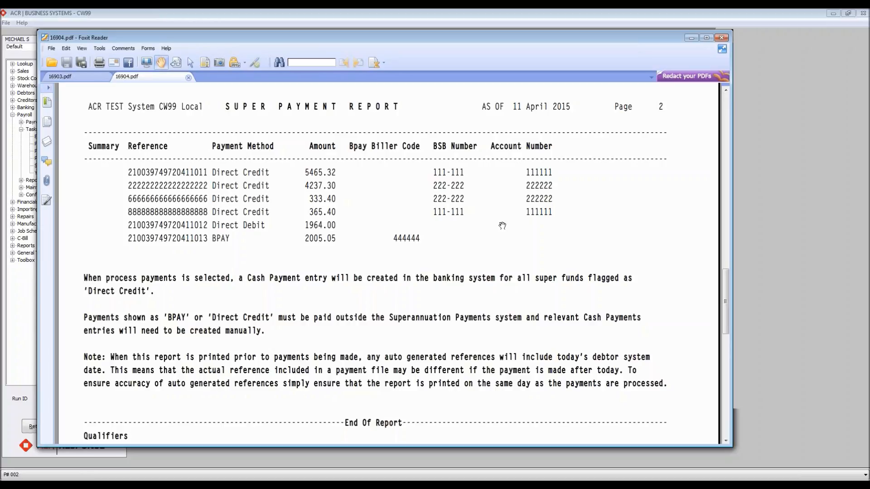
{"action": "scroll", "coordinate": [502, 226], "scroll_direction": "down", "scroll_amount": 2}
{"action": "scroll", "coordinate": [501, 226], "scroll_direction": "up", "scroll_amount": 10}
{"action": "scroll", "coordinate": [476, 263], "scroll_direction": "up", "scroll_amount": 10}
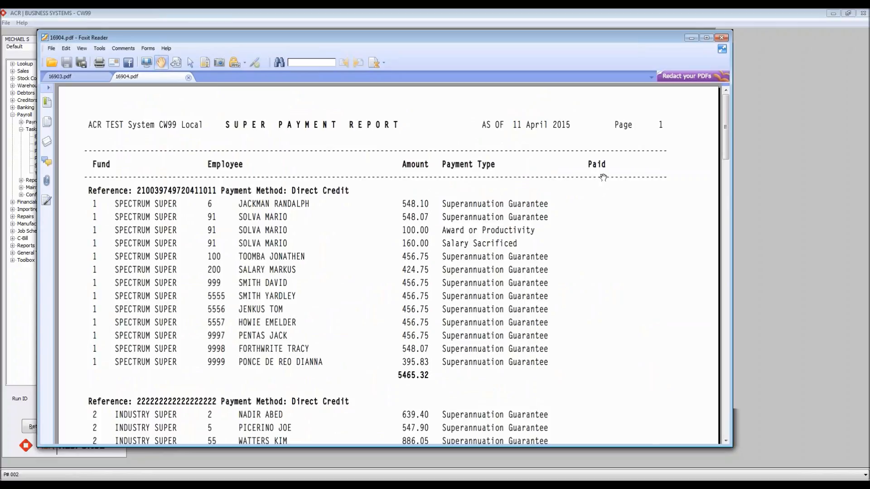
Step: Recheck the Spectrum Super and Industry Super payment groups on page 1 and minimise the Super Payment Report
{"action": "left_click", "coordinate": [690, 38]}
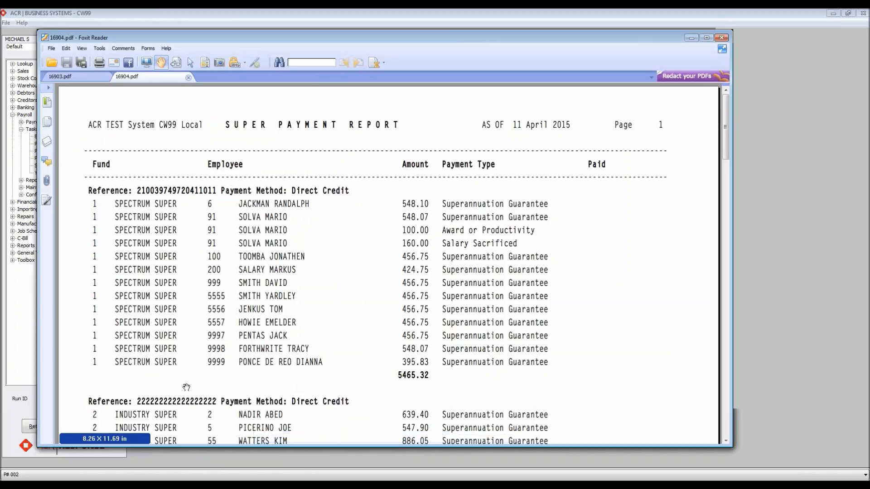
{"action": "left_click_drag", "start_coordinate": [213, 396], "coordinate": [201, 312]}
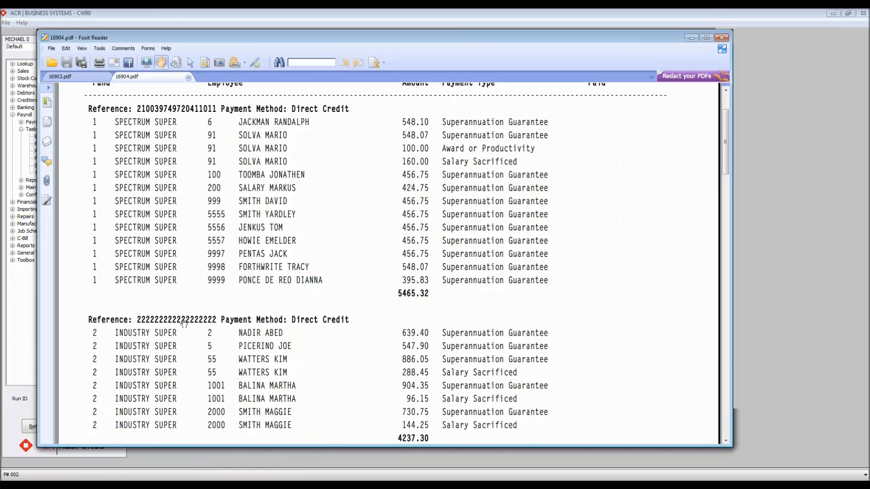
{"action": "scroll", "coordinate": [168, 195], "scroll_direction": "up", "scroll_amount": 3}
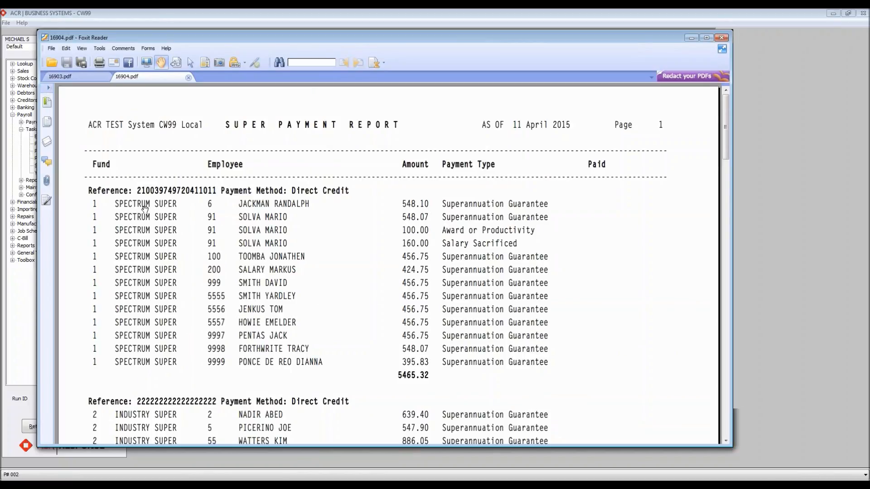
{"action": "left_click", "coordinate": [692, 38]}
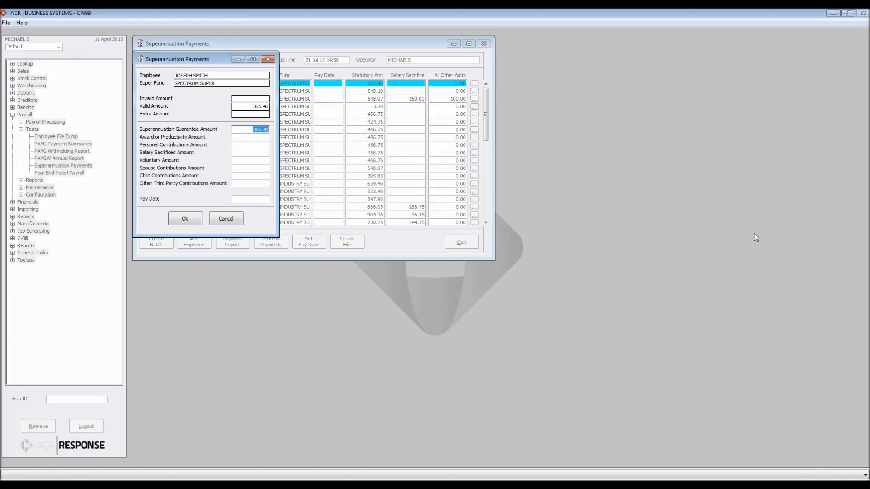
Step: Set the pay date of the first Spectrum Super employee's payment to 20 April 2015 and save the record
{"action": "left_click", "coordinate": [250, 199]}
{"action": "type", "text": "20042015"}
{"action": "key", "text": "Tab"}
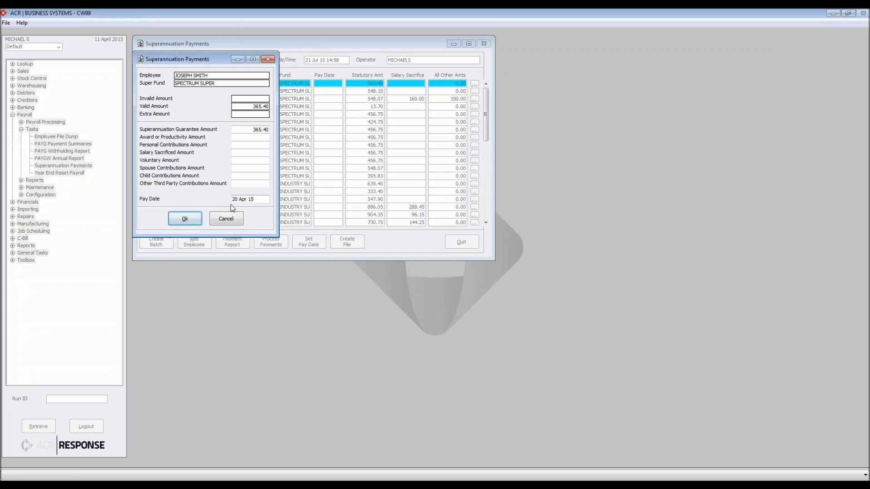
{"action": "key", "text": "Return"}
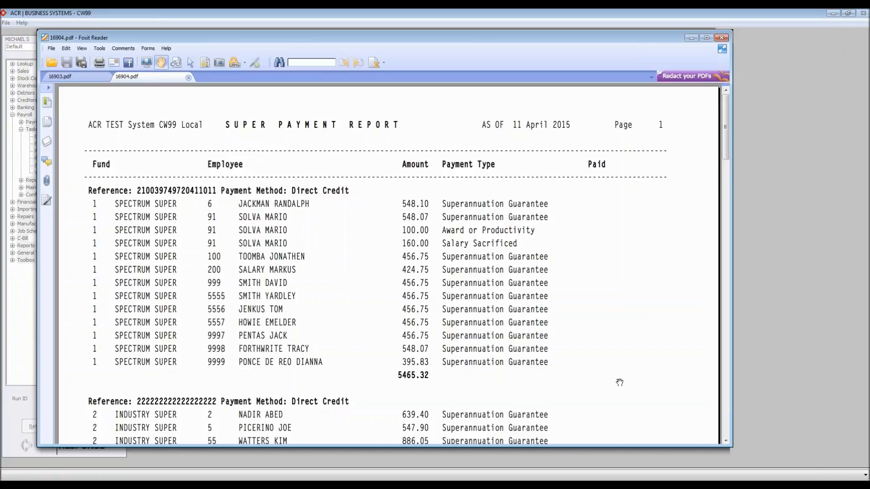
{"action": "left_click", "coordinate": [690, 38]}
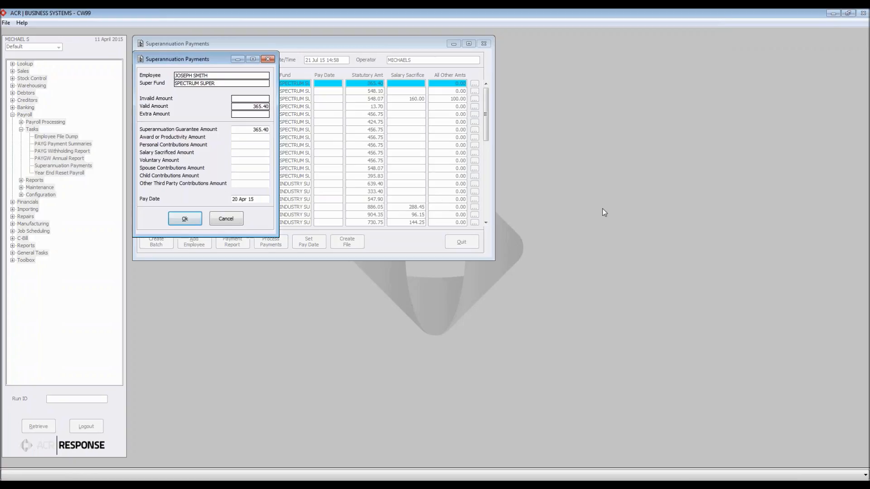
{"action": "left_click", "coordinate": [185, 221]}
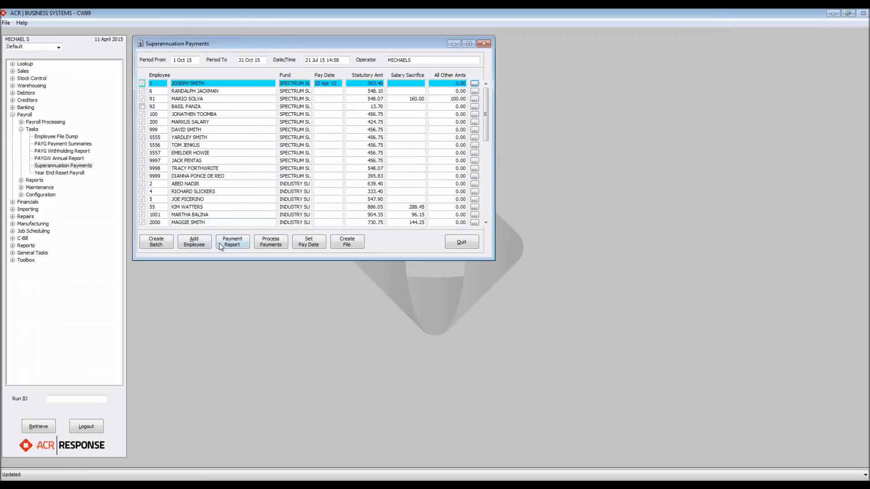
Step: Output the payment report to screen, check the Paid column for the manually dated Spectrum Super payment, and minimise the report
{"action": "left_click", "coordinate": [240, 246]}
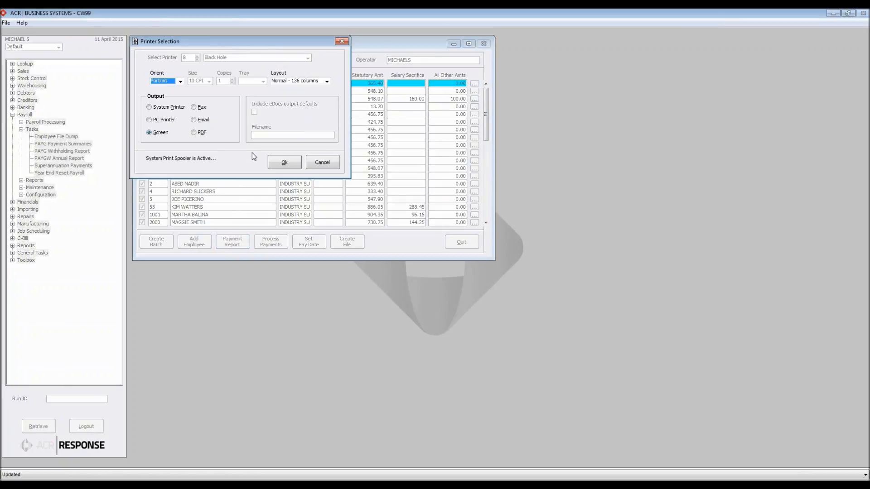
{"action": "left_click", "coordinate": [282, 163]}
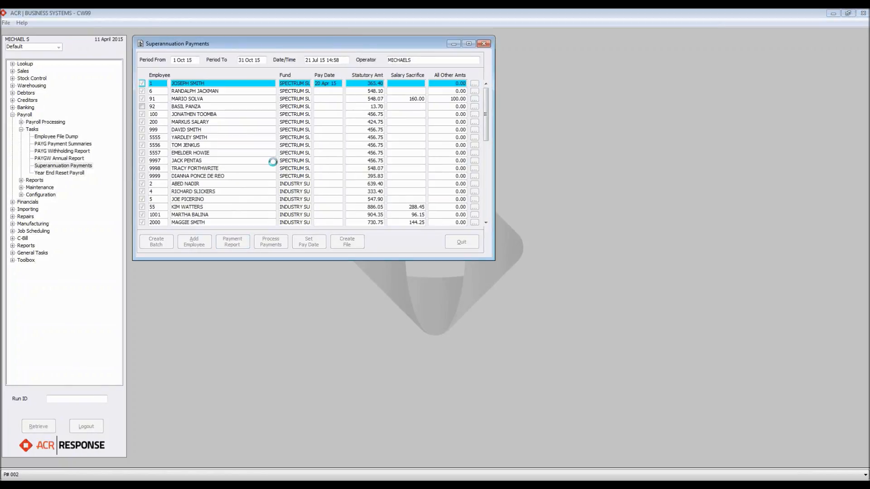
{"action": "scroll", "coordinate": [528, 327], "scroll_direction": "down", "scroll_amount": 10}
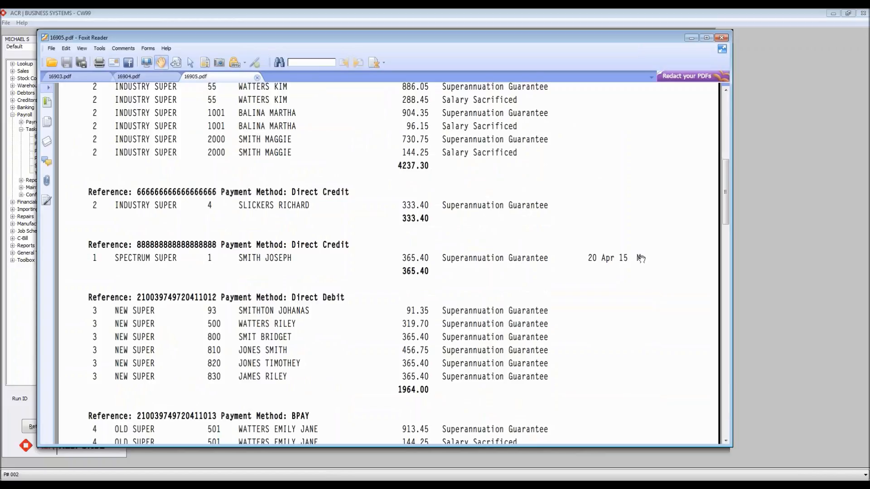
{"action": "scroll", "coordinate": [639, 276], "scroll_direction": "up", "scroll_amount": 8}
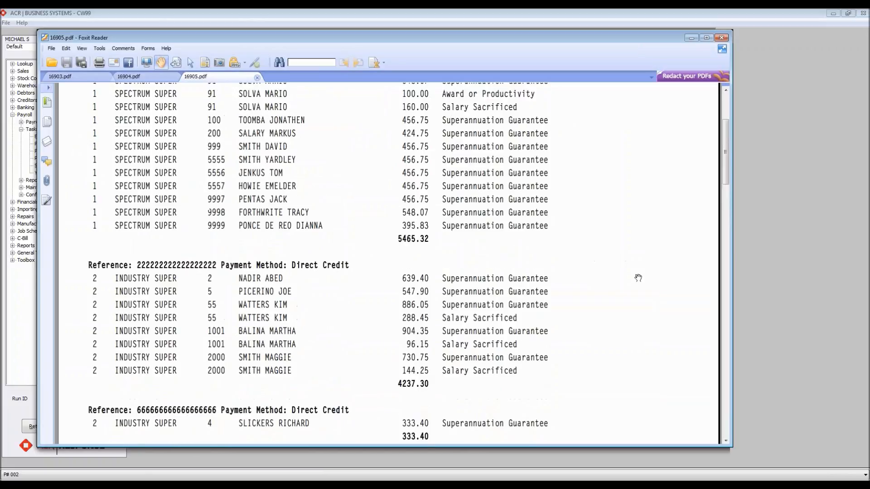
{"action": "scroll", "coordinate": [638, 277], "scroll_direction": "down", "scroll_amount": 8}
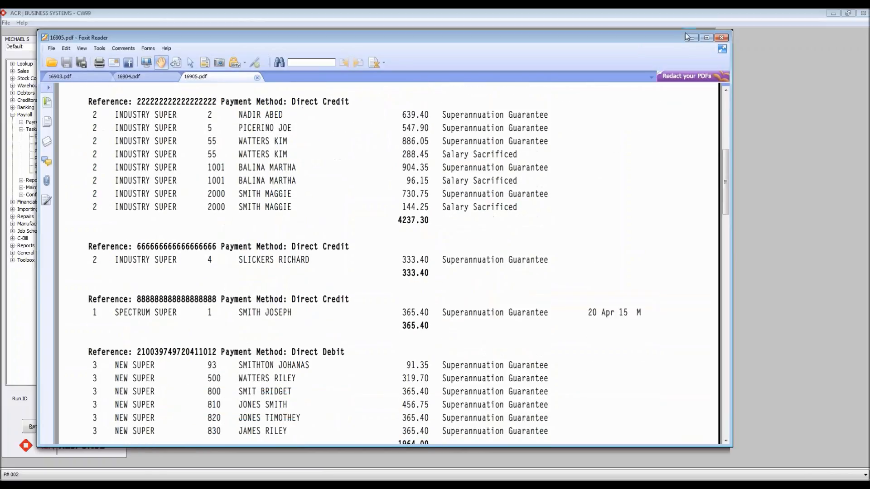
{"action": "left_click", "coordinate": [686, 36]}
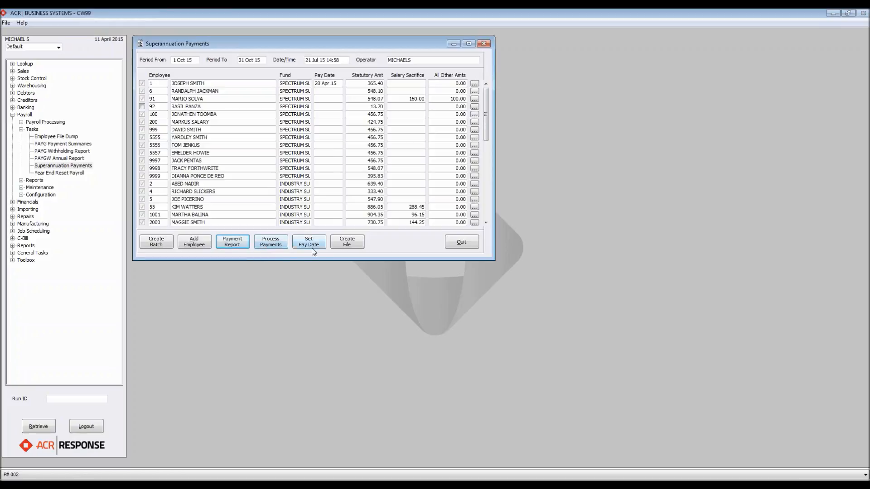
Step: Process the batch's superannuation payments, minimise the summary report, and accept the payment total
{"action": "left_click", "coordinate": [270, 243]}
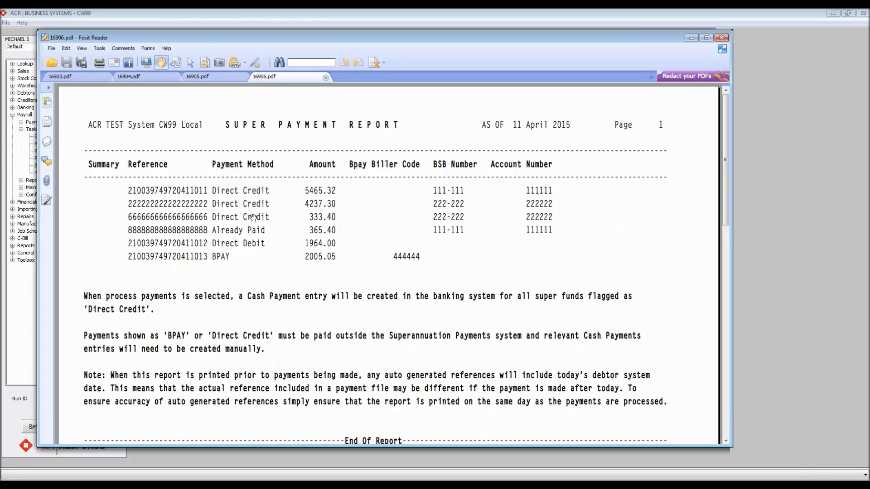
{"action": "left_click", "coordinate": [690, 37]}
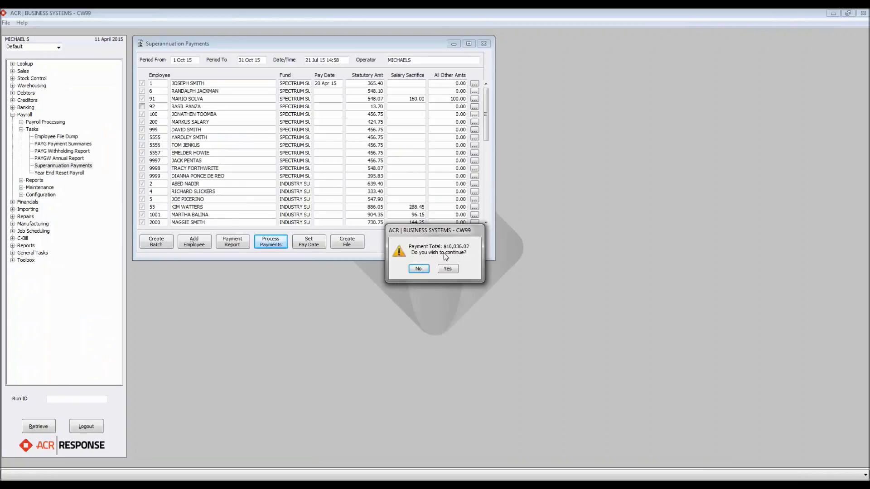
{"action": "left_click", "coordinate": [447, 268]}
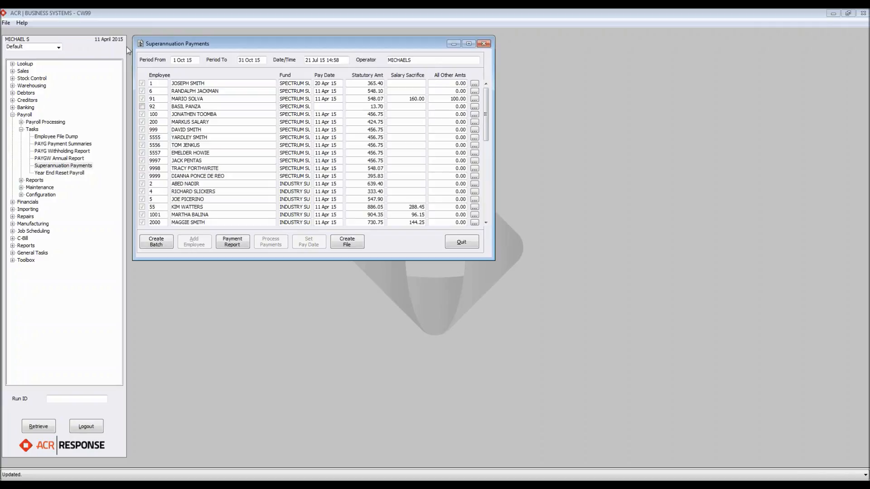
Step: Output the payment report to screen again, examine the paid dates and flags for every payment method, and minimise it
{"action": "left_click", "coordinate": [231, 244]}
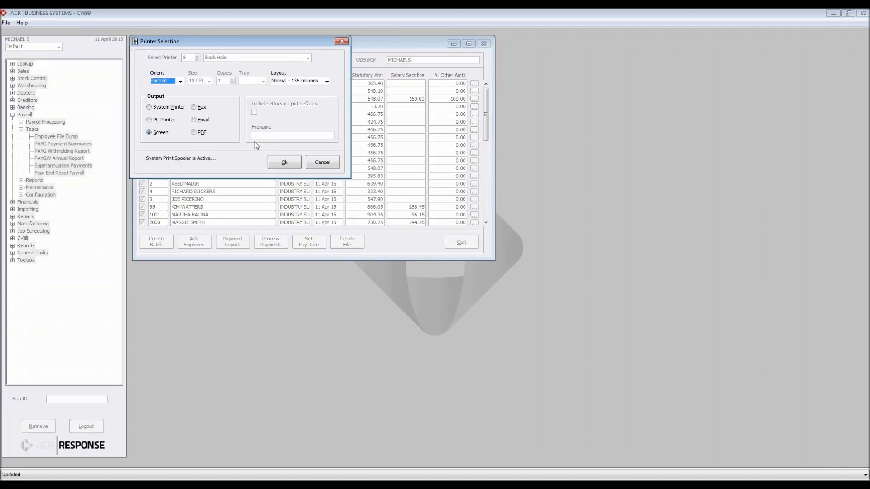
{"action": "left_click", "coordinate": [282, 162]}
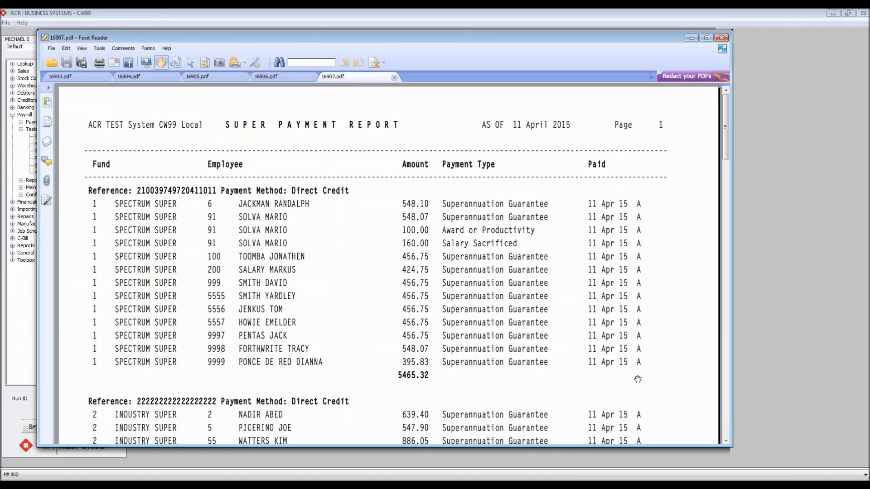
{"action": "scroll", "coordinate": [639, 387], "scroll_direction": "down", "scroll_amount": 2}
{"action": "scroll", "coordinate": [639, 386], "scroll_direction": "down", "scroll_amount": 5}
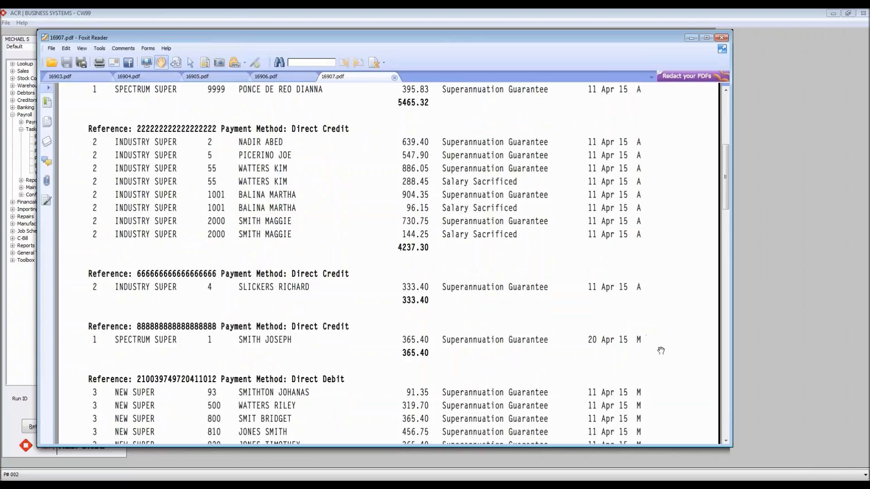
{"action": "scroll", "coordinate": [648, 343], "scroll_direction": "down", "scroll_amount": 7}
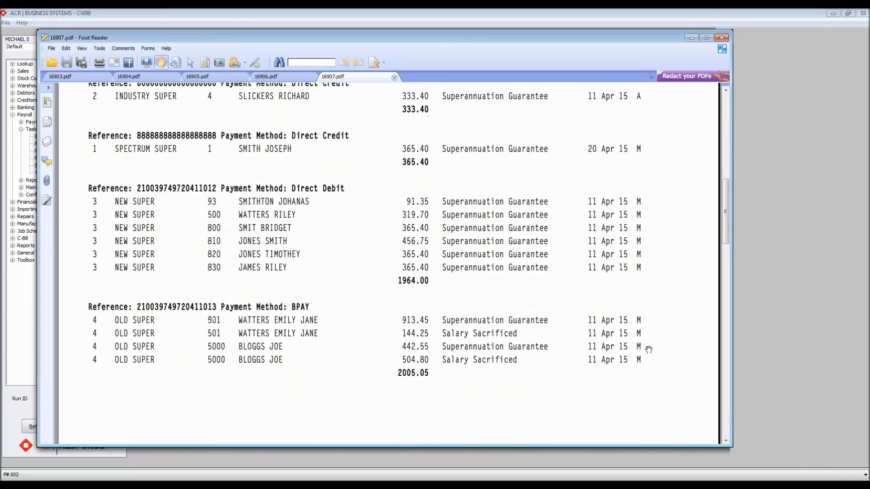
{"action": "left_click", "coordinate": [691, 38]}
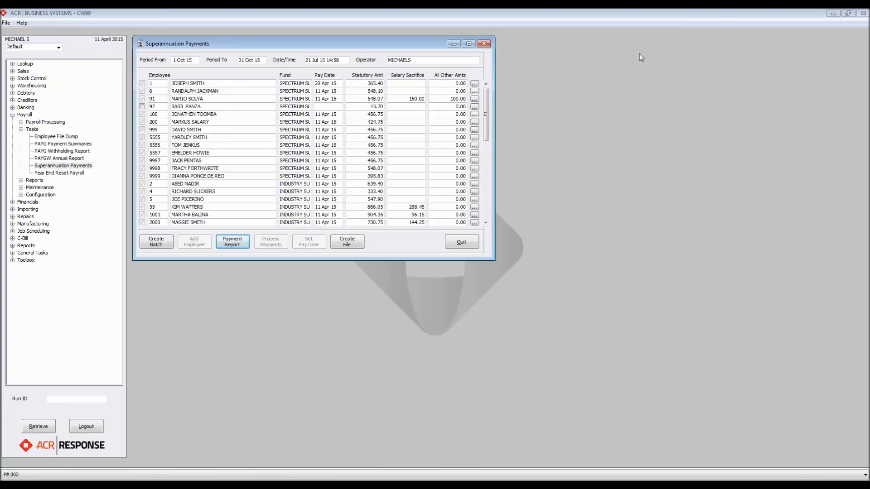
Step: Close Superannuation Payments and open the Bank Autopay Control List from the Creditors tasks
{"action": "left_click", "coordinate": [469, 245]}
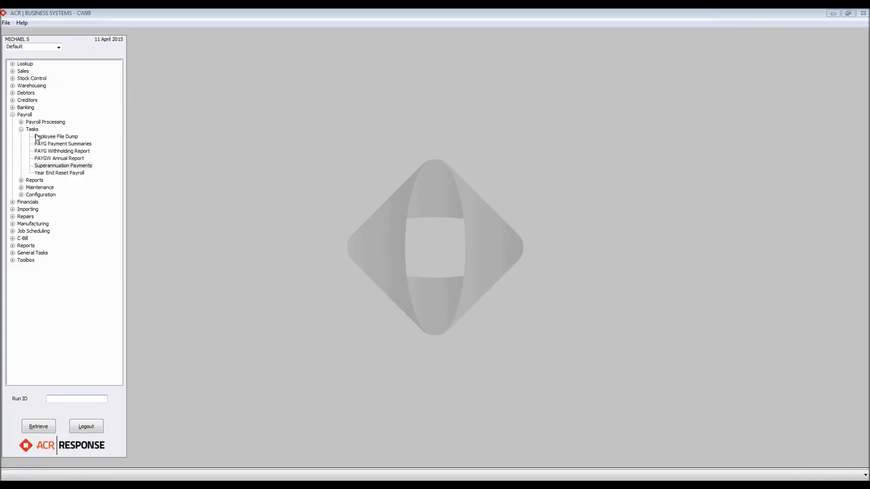
{"action": "left_click", "coordinate": [12, 100]}
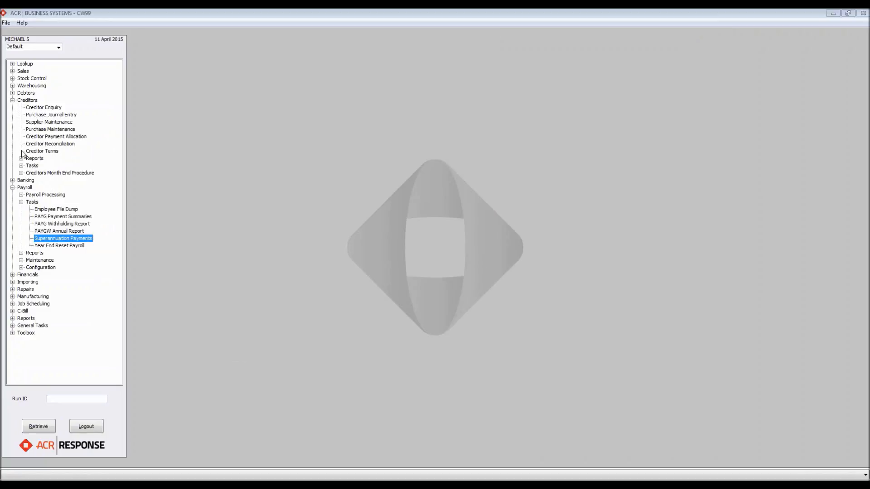
{"action": "left_click", "coordinate": [21, 166]}
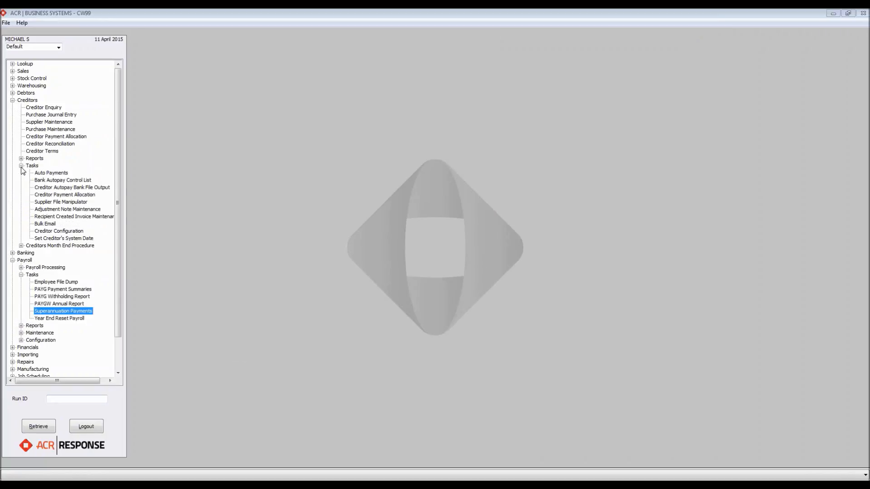
{"action": "left_click", "coordinate": [54, 183]}
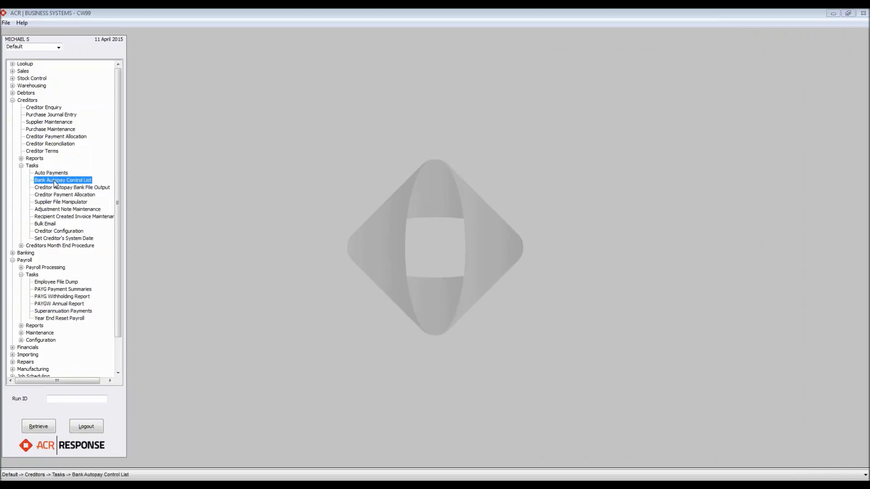
{"action": "double_click", "coordinate": [55, 183]}
Step: Output the Autopayment Control List to screen, review the super fund payments, and close the report task
{"action": "left_click", "coordinate": [189, 89]}
{"action": "left_click", "coordinate": [161, 133]}
{"action": "left_click", "coordinate": [285, 163]}
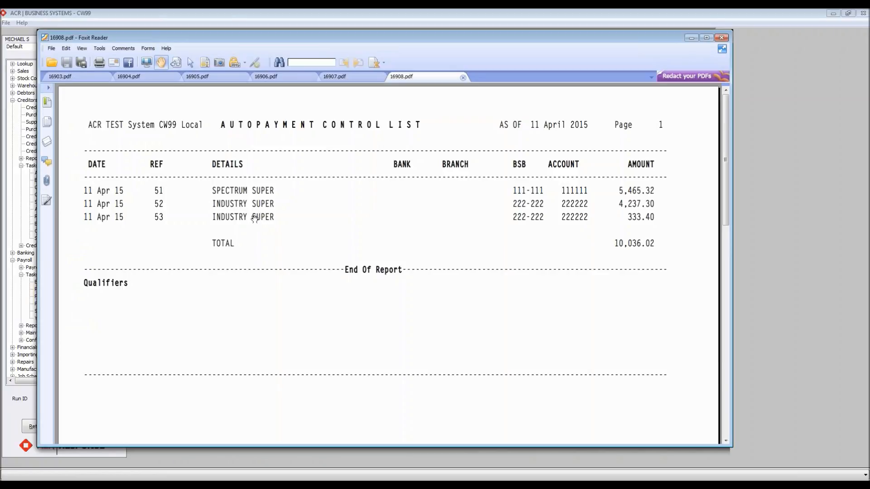
{"action": "left_click", "coordinate": [691, 38]}
{"action": "left_click", "coordinate": [434, 270]}
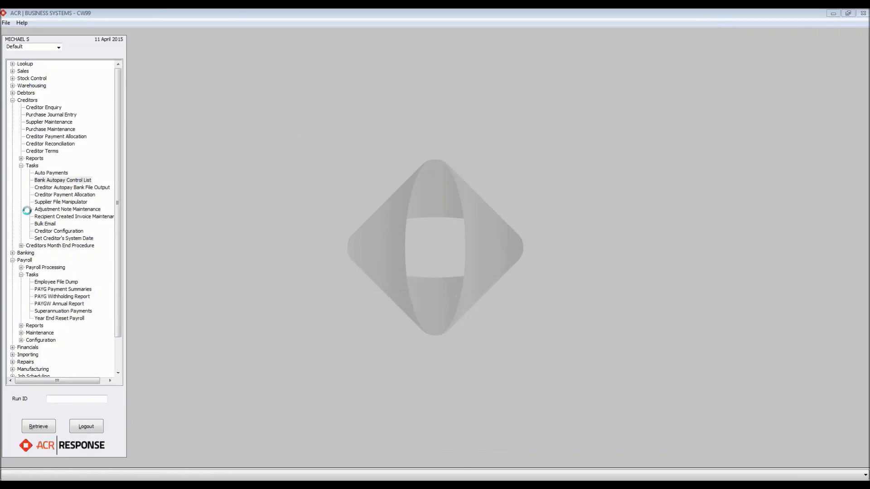
Step: Reopen the October 2015 batch in Superannuation Payments from the Payroll tasks
{"action": "left_click", "coordinate": [50, 188]}
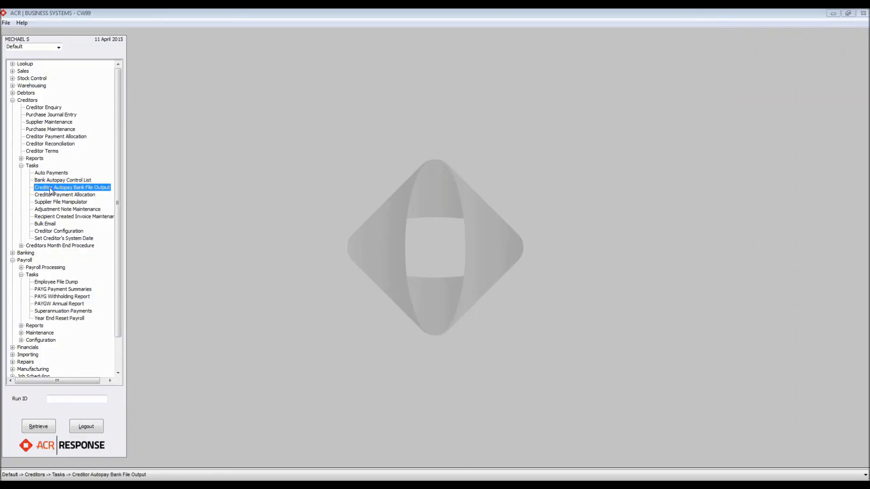
{"action": "scroll", "coordinate": [121, 232], "scroll_direction": "down", "scroll_amount": 2}
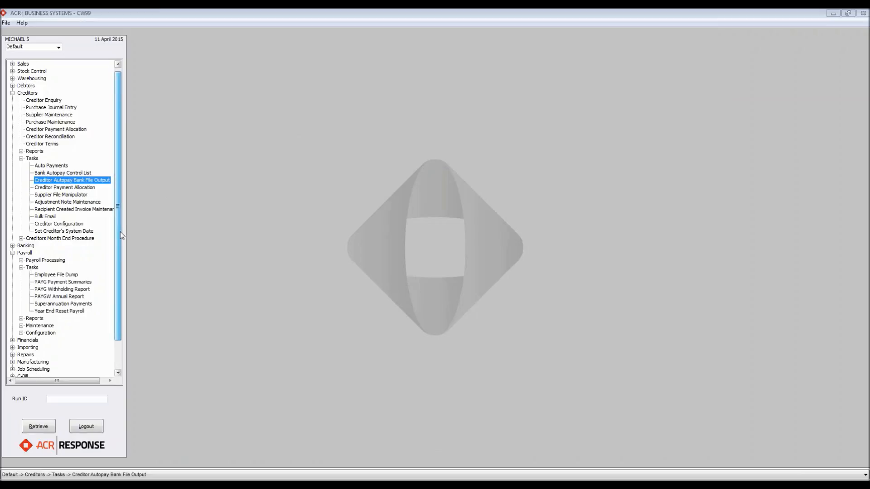
{"action": "left_click", "coordinate": [81, 282]}
{"action": "double_click", "coordinate": [81, 284]}
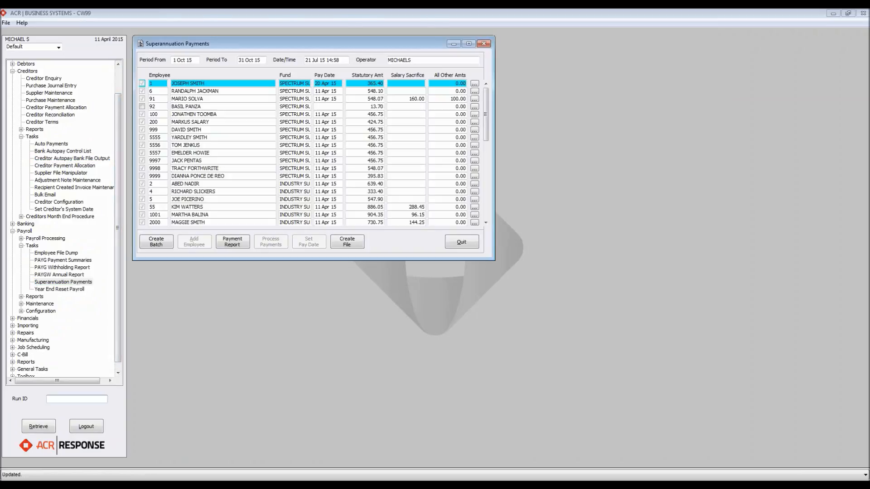
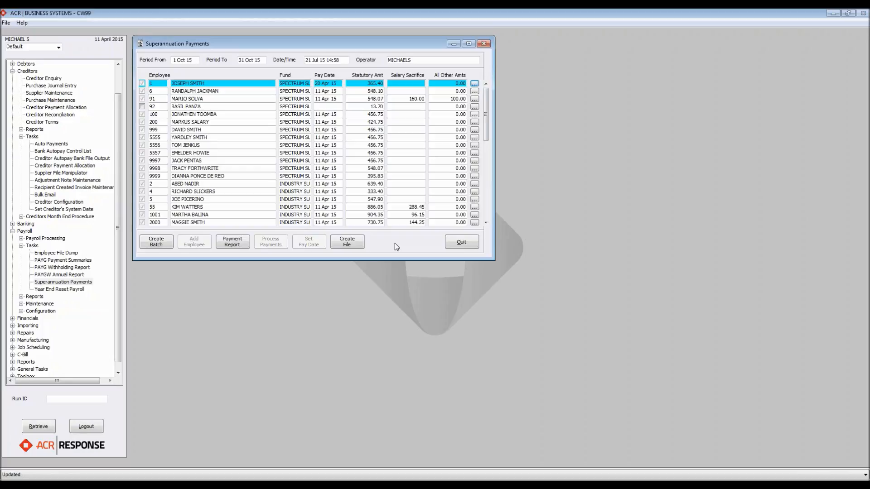
Step: Create the superannuation payment file from the batch, then recheck the Superannuation Payments window and quit it
{"action": "left_click", "coordinate": [347, 244]}
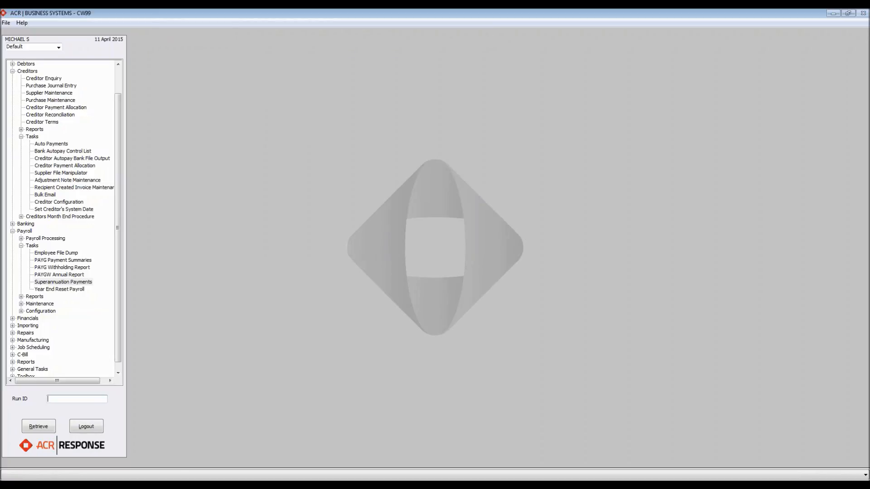
{"action": "double_click", "coordinate": [55, 283]}
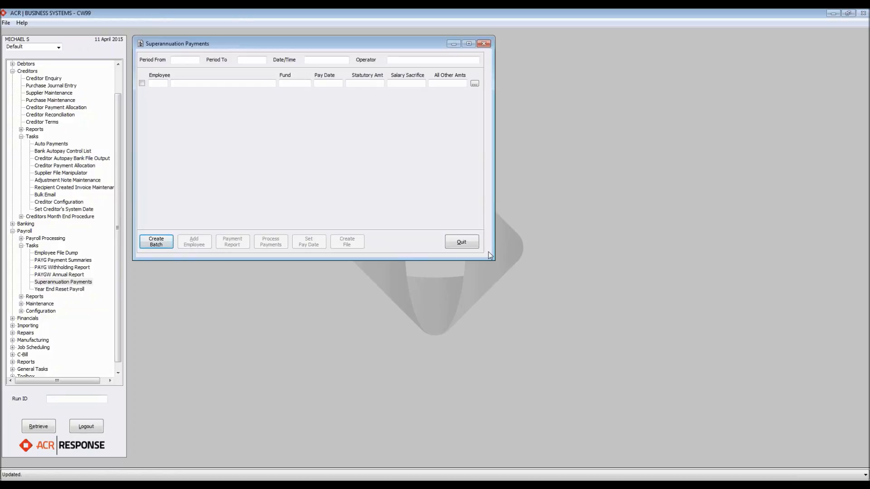
{"action": "left_click", "coordinate": [474, 245]}
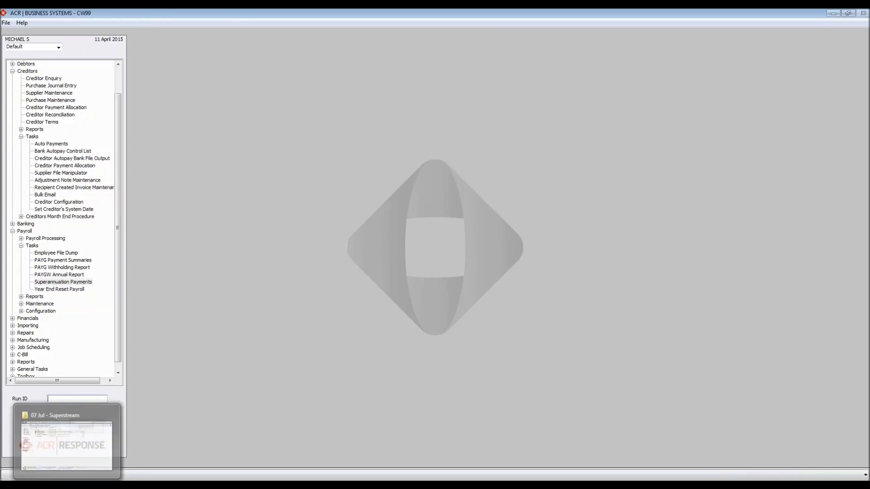
Step: Switch to a new Windows Explorer window and go to the network folder \\resp\11_docs
{"action": "right_click", "coordinate": [67, 485]}
{"action": "left_click", "coordinate": [63, 445]}
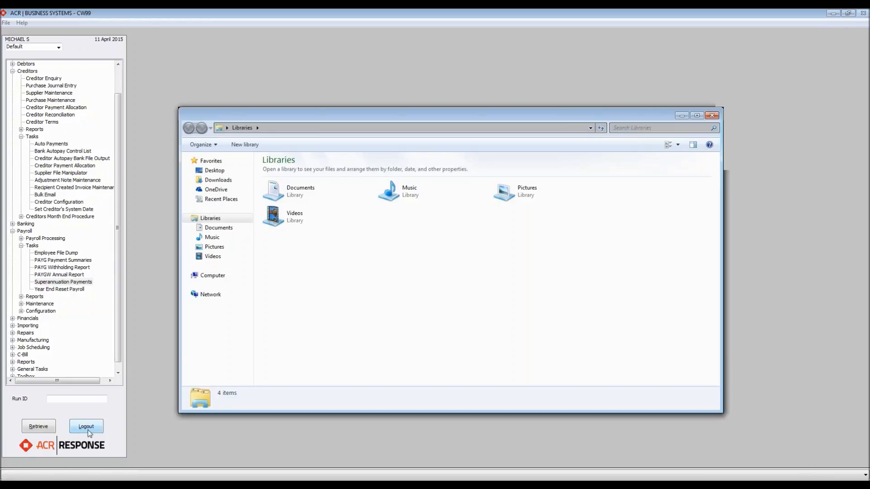
{"action": "left_click", "coordinate": [341, 129]}
{"action": "type", "text": "\\\\resp"}
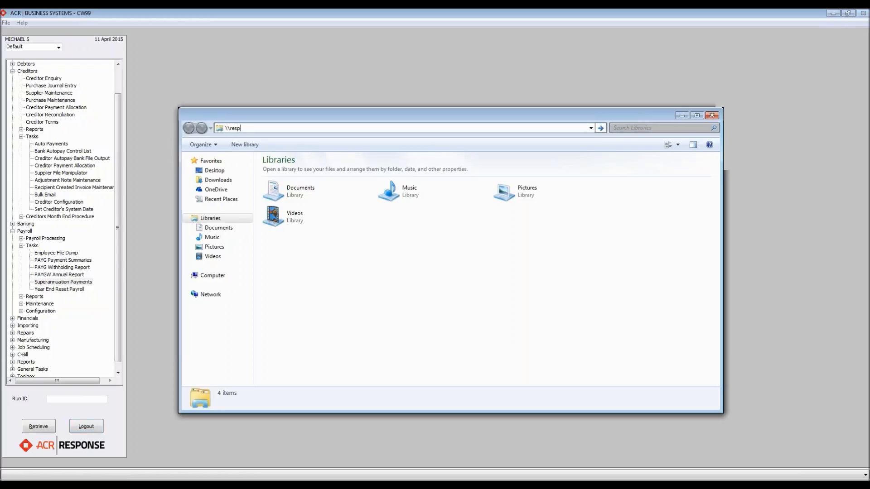
{"action": "type", "text": "\\1"}
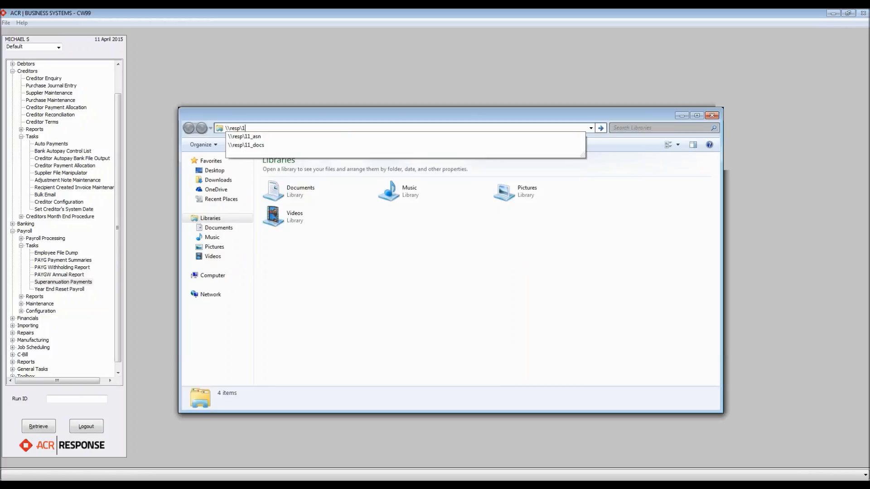
{"action": "type", "text": "1_docs"}
{"action": "key", "text": "Return"}
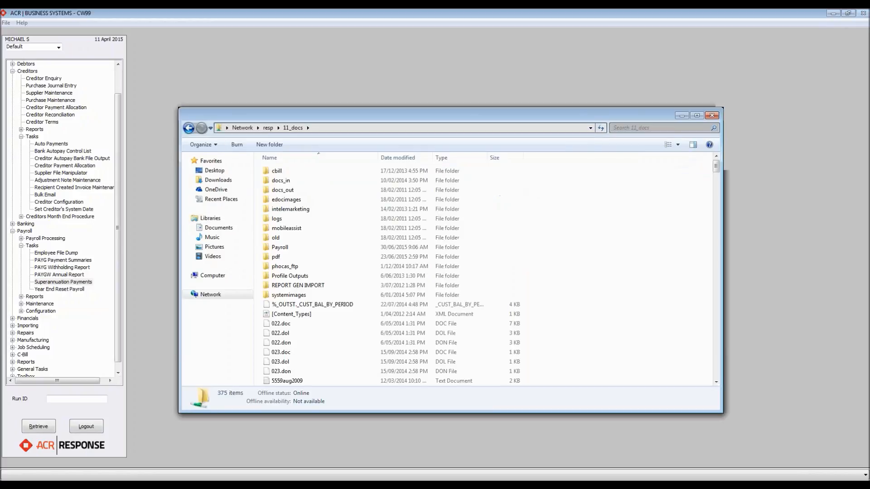
Step: Sort the 11_docs files by newest modification date and select the October 2015 superannuation file super_0000_201510.csv
{"action": "left_click", "coordinate": [393, 160]}
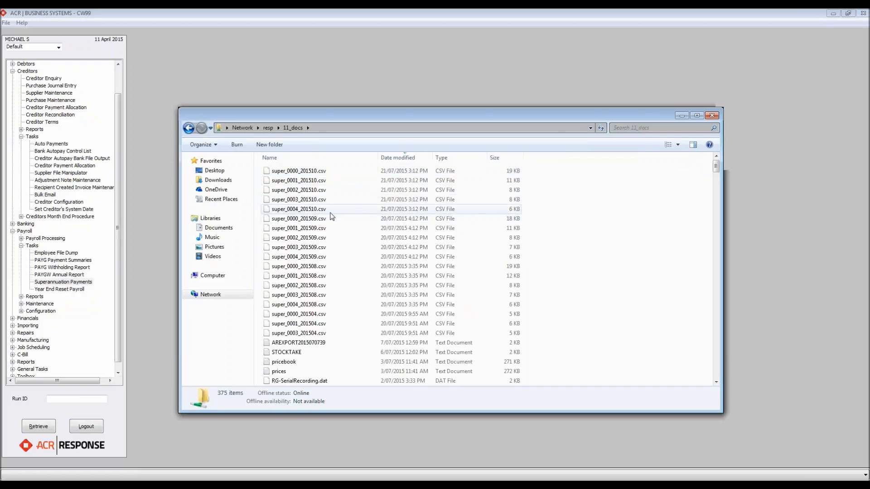
{"action": "left_click", "coordinate": [346, 210]}
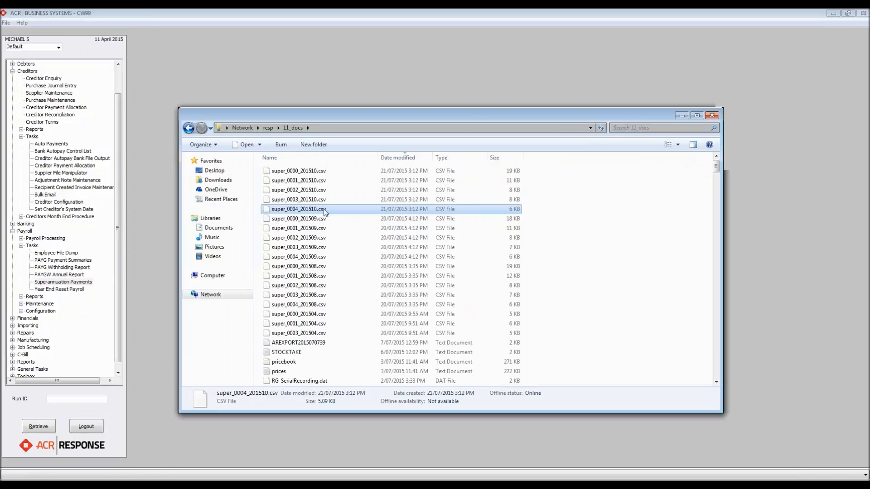
{"action": "left_click", "coordinate": [316, 172]}
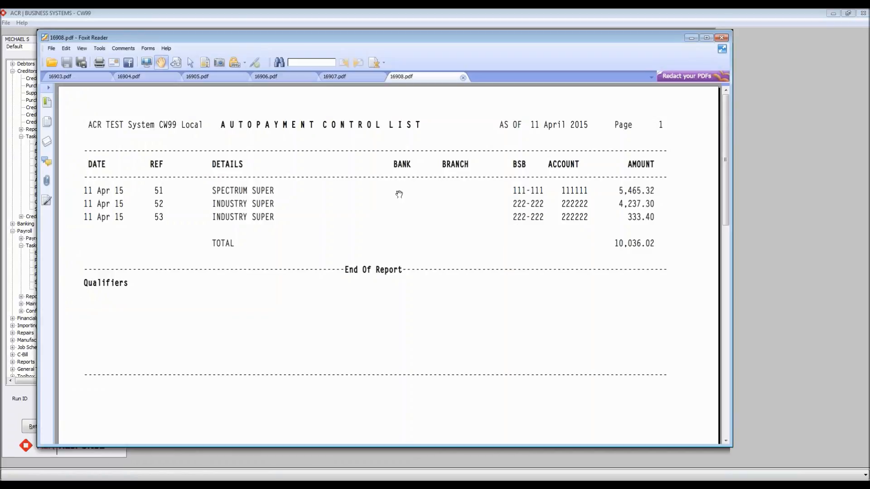
Step: Switch to Foxit Reader, review the fund payments and payment methods in 16907.pdf, and minimise the reader
{"action": "left_click", "coordinate": [346, 79]}
{"action": "left_click_drag", "start_coordinate": [515, 279], "coordinate": [584, 333]}
{"action": "scroll", "coordinate": [584, 333], "scroll_direction": "up", "scroll_amount": 10}
{"action": "scroll", "coordinate": [511, 312], "scroll_direction": "down", "scroll_amount": 13}
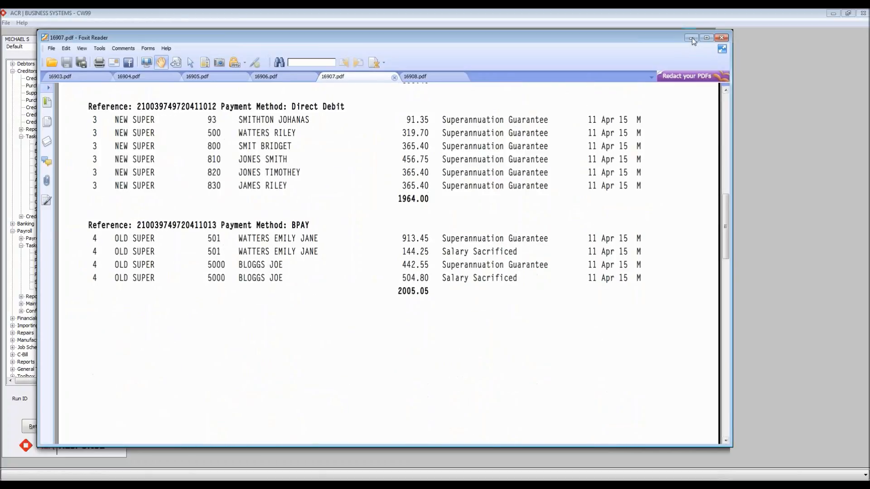
{"action": "left_click", "coordinate": [691, 39]}
Step: Go through the super_0000 to super_0004 CSV files for 201510 in 11_docs, and minimise the folder window
{"action": "left_click", "coordinate": [319, 180]}
{"action": "left_click", "coordinate": [319, 190]}
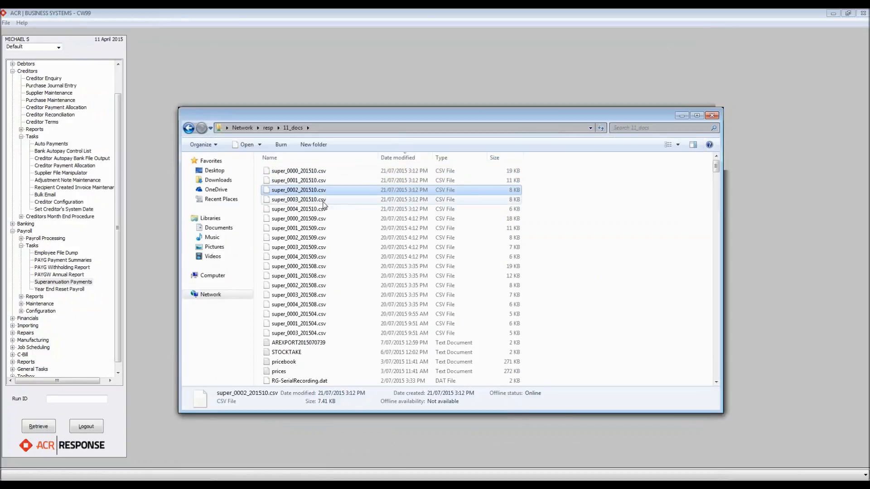
{"action": "left_click", "coordinate": [323, 201]}
{"action": "left_click", "coordinate": [322, 208]}
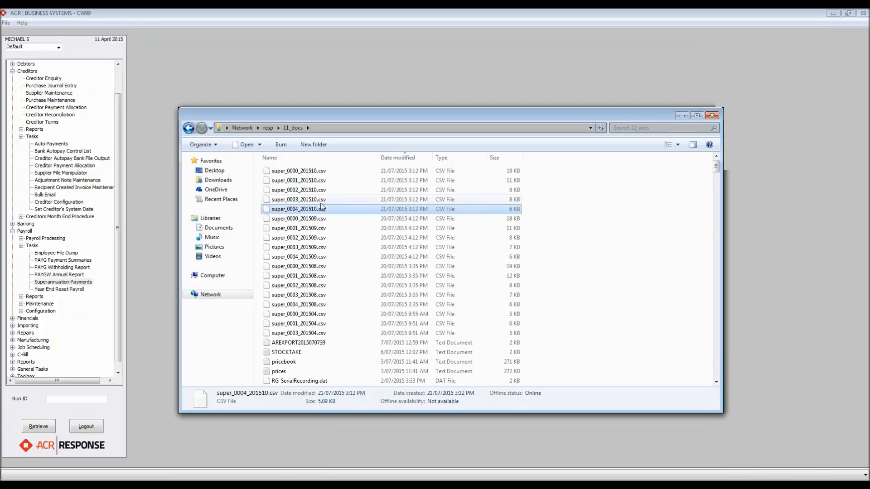
{"action": "left_click", "coordinate": [323, 201]}
{"action": "left_click", "coordinate": [324, 181]}
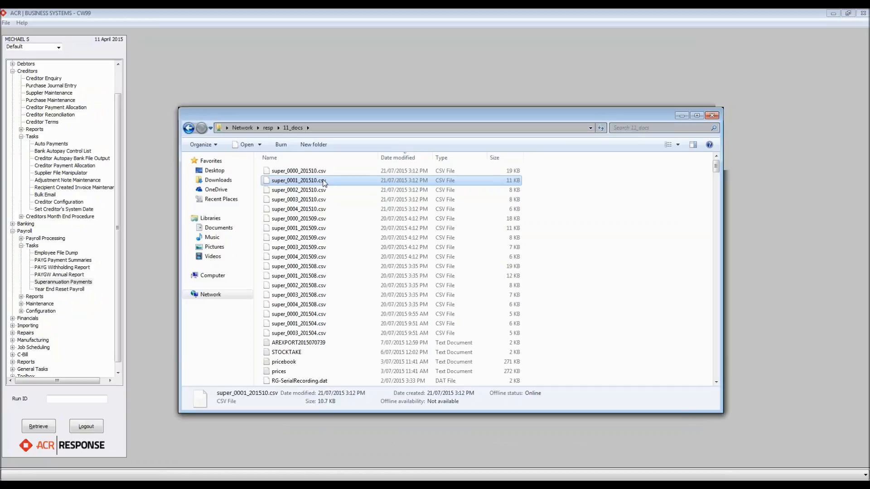
{"action": "left_click", "coordinate": [325, 172]}
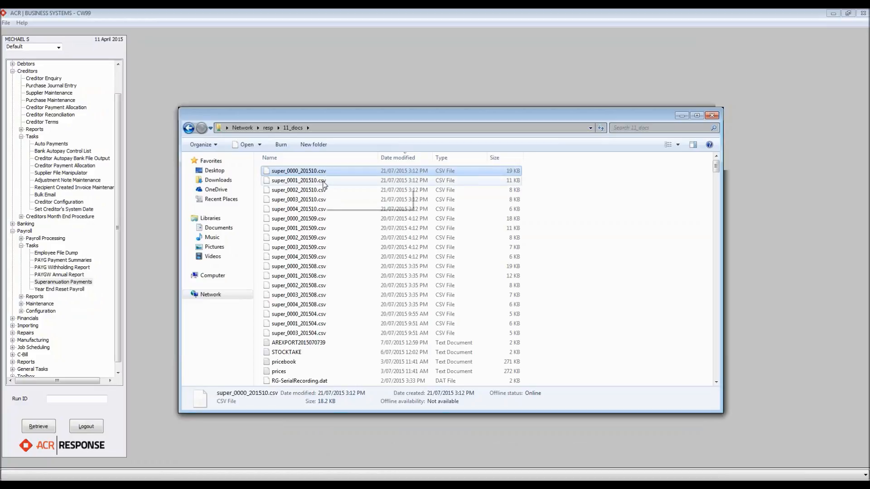
{"action": "left_click", "coordinate": [313, 190]}
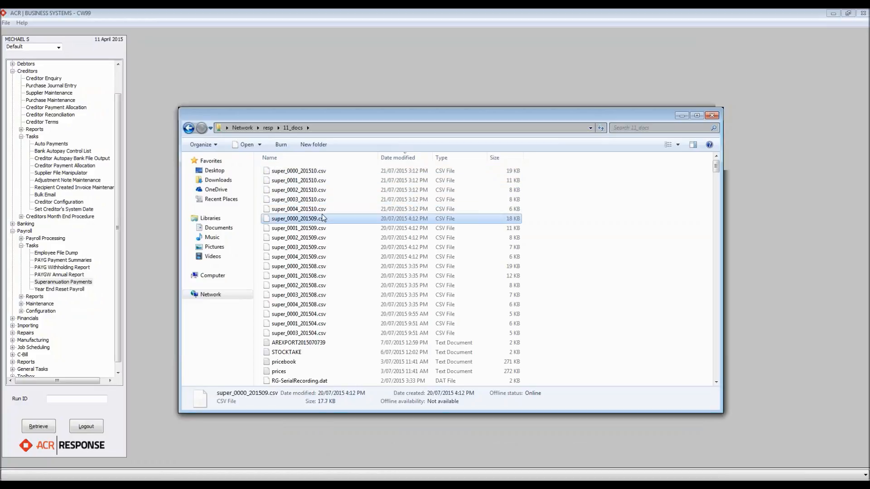
{"action": "left_click", "coordinate": [321, 207]}
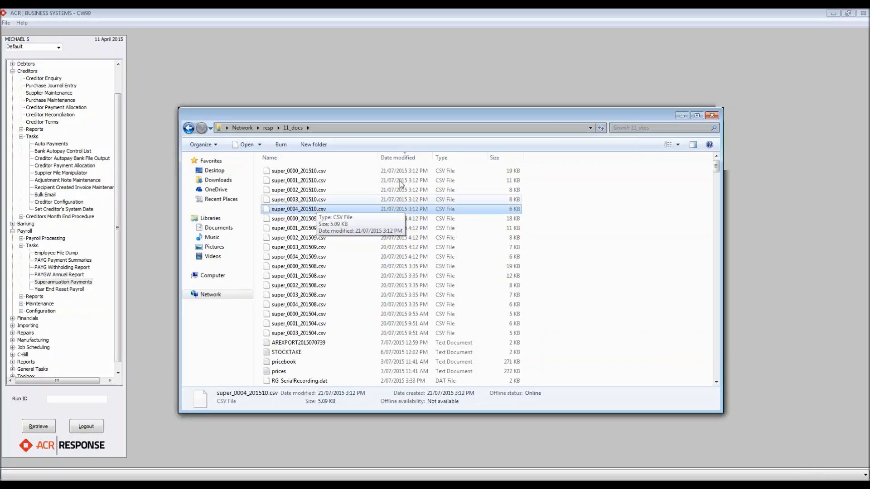
{"action": "left_click", "coordinate": [682, 114]}
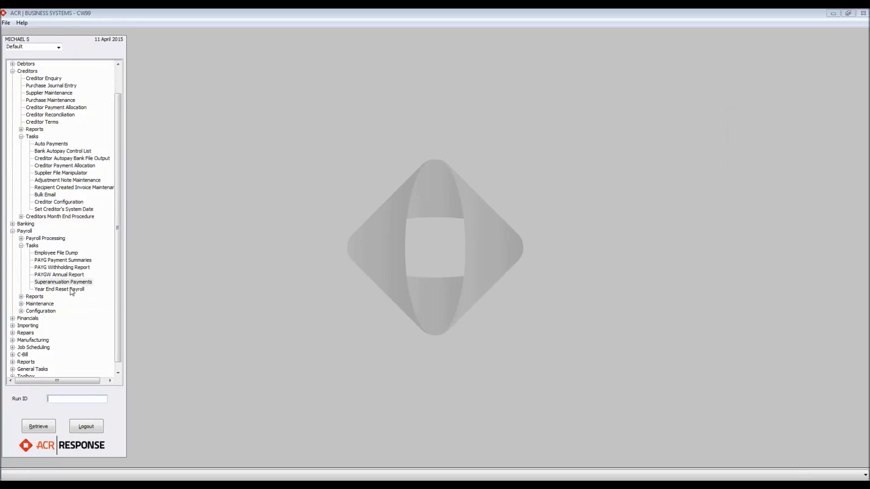
Step: Open the Superannuation Payments Log from the Payroll reports and browse the logged batches from October back to August 2015
{"action": "left_click", "coordinate": [21, 296]}
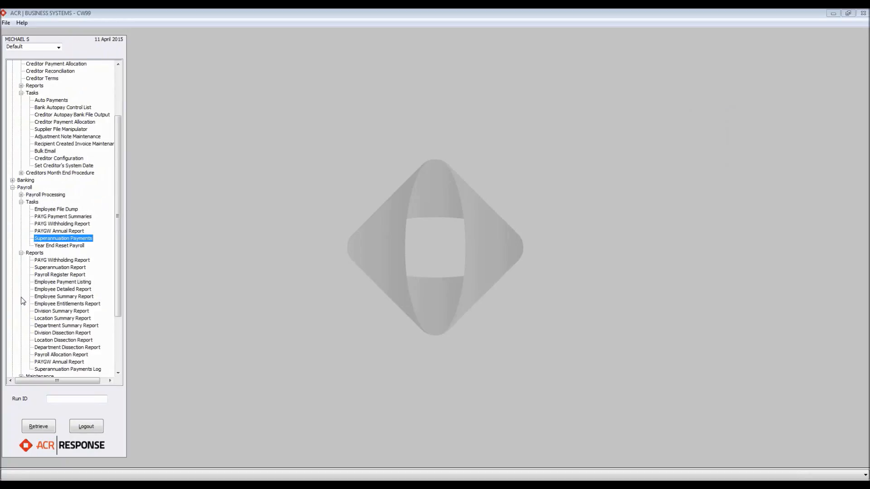
{"action": "left_click", "coordinate": [75, 370]}
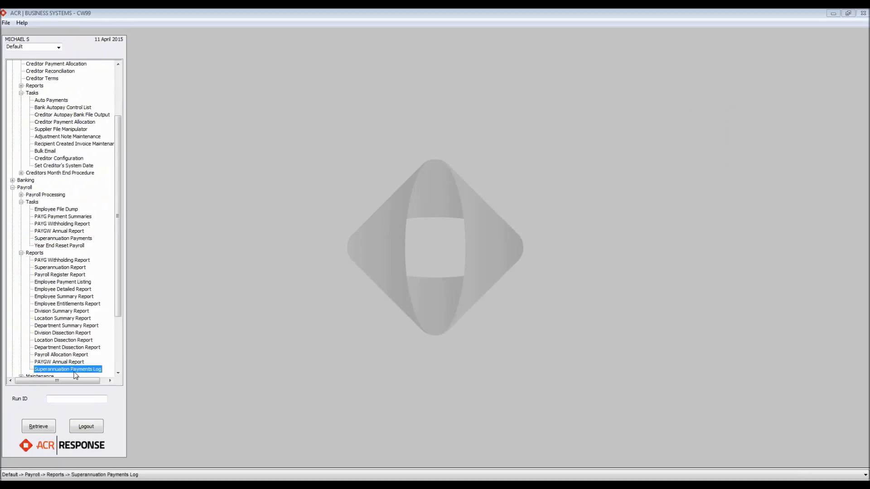
{"action": "double_click", "coordinate": [74, 370]}
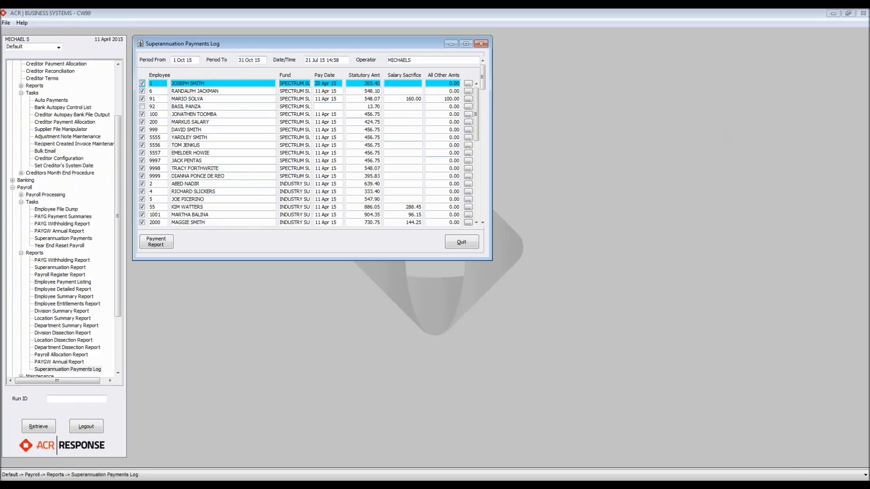
{"action": "left_click", "coordinate": [483, 222]}
{"action": "left_click", "coordinate": [482, 222]}
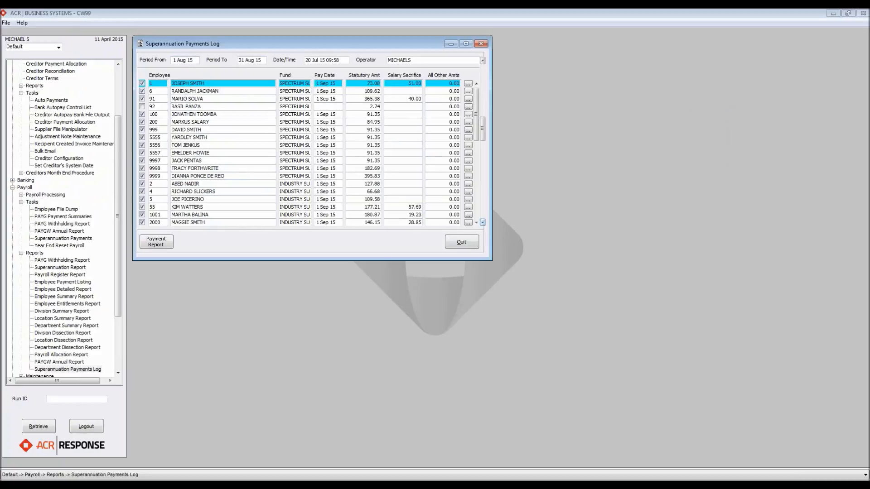
{"action": "left_click", "coordinate": [482, 60]}
{"action": "left_click", "coordinate": [483, 60]}
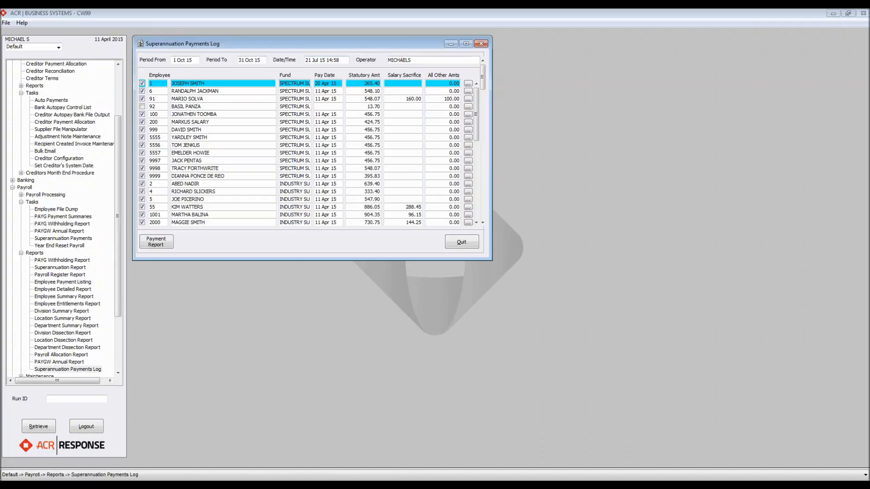
Step: Review the full employee list of the October 2015 batch, browse the earlier batches again, and quit the log
{"action": "left_click_drag", "start_coordinate": [479, 118], "coordinate": [476, 195]}
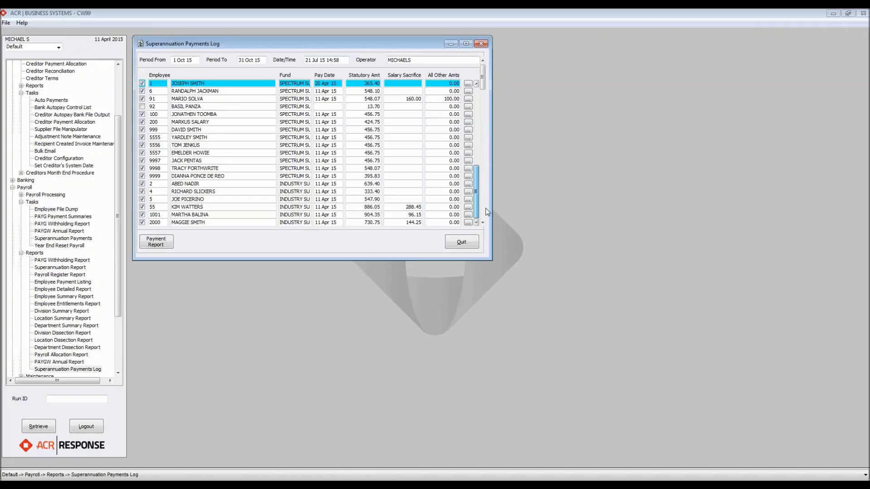
{"action": "left_click", "coordinate": [476, 85]}
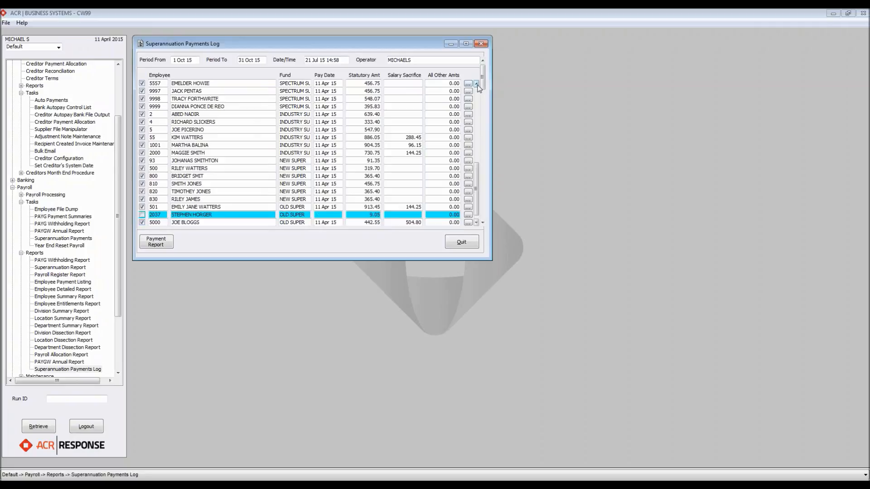
{"action": "left_click", "coordinate": [478, 85]}
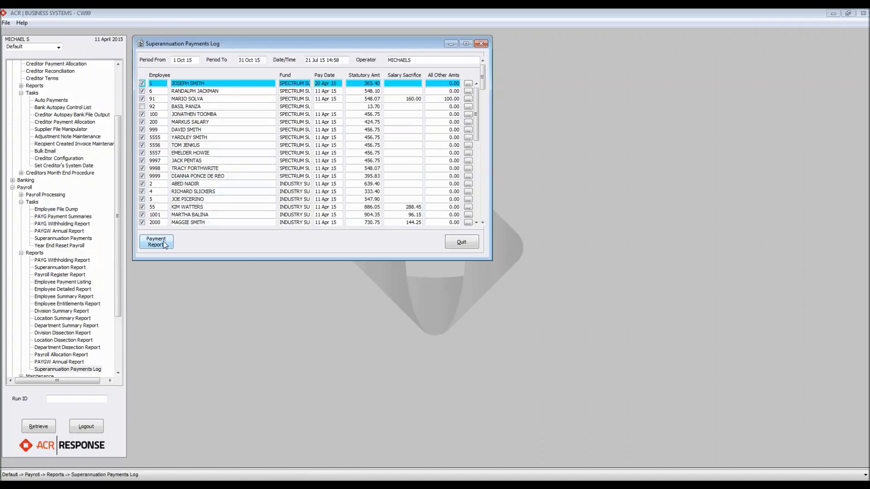
{"action": "left_click", "coordinate": [483, 223]}
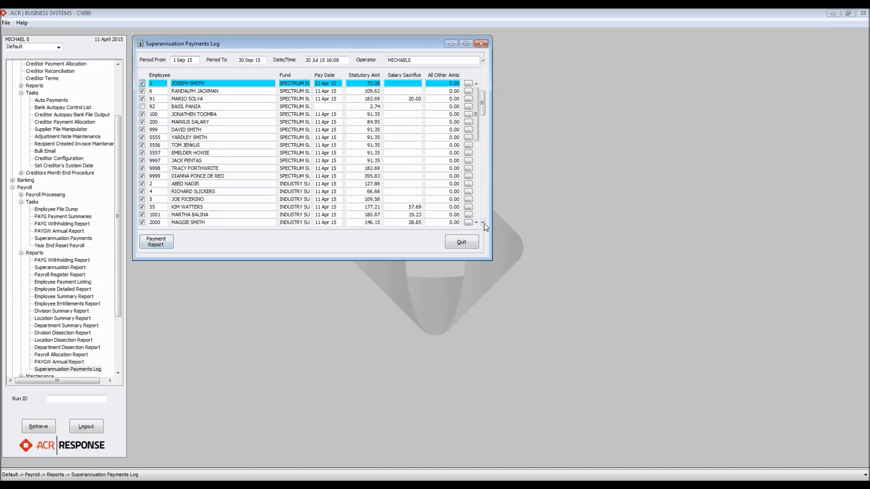
{"action": "left_click", "coordinate": [484, 224]}
{"action": "left_click", "coordinate": [484, 62]}
{"action": "left_click", "coordinate": [483, 62]}
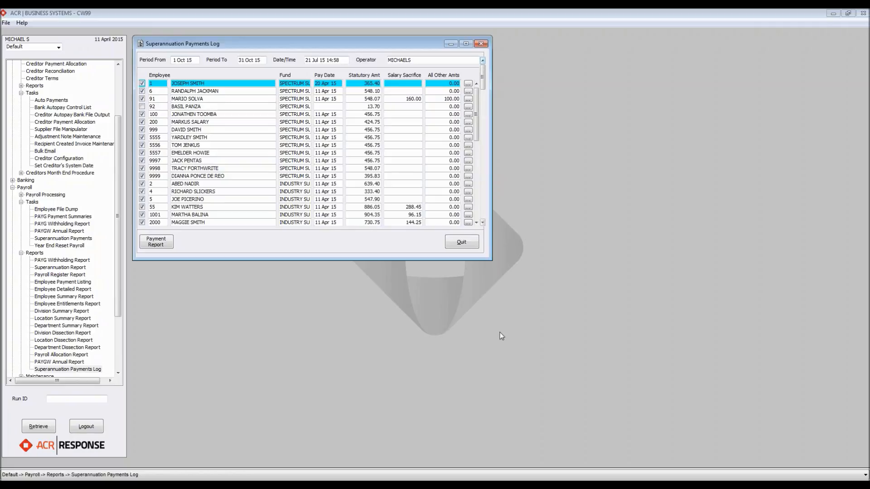
{"action": "left_click", "coordinate": [462, 243]}
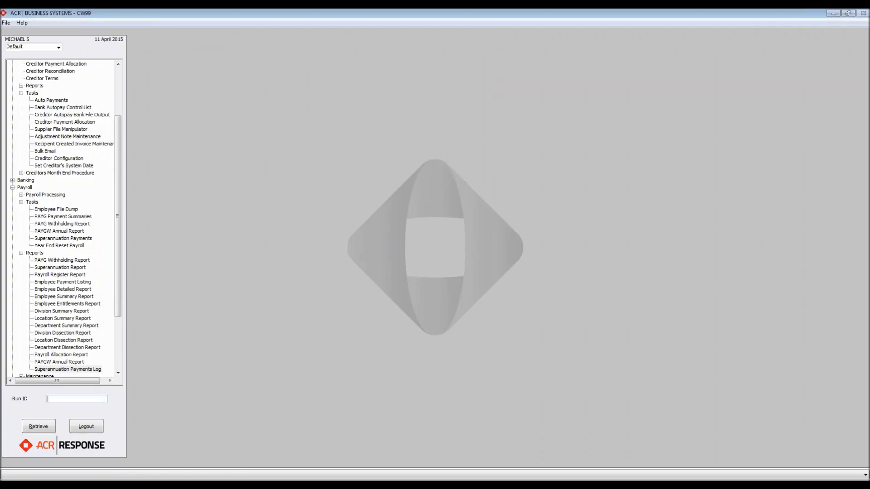
Step: Switch to the ACRWebinar150714 presentation in Microsoft PowerPoint Viewer
{"action": "mouse_move", "coordinate": [208, 484]}
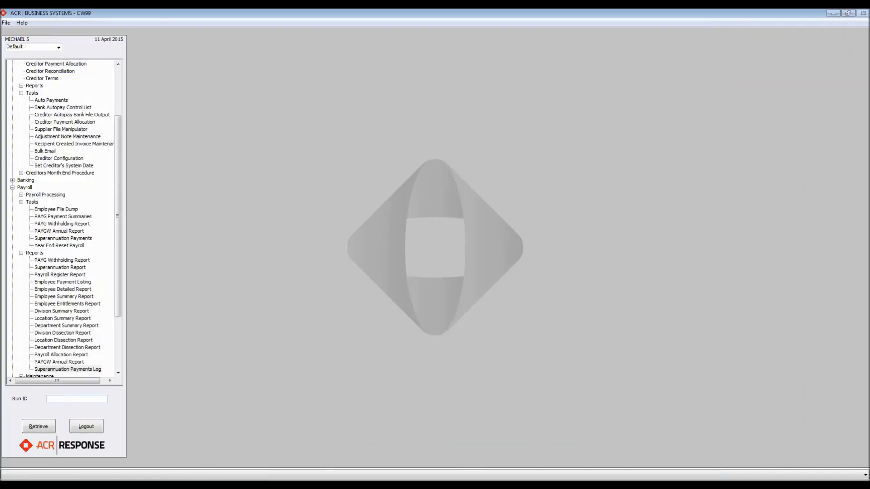
{"action": "left_click", "coordinate": [97, 483]}
{"action": "left_click", "coordinate": [58, 452]}
{"action": "double_click", "coordinate": [297, 174]}
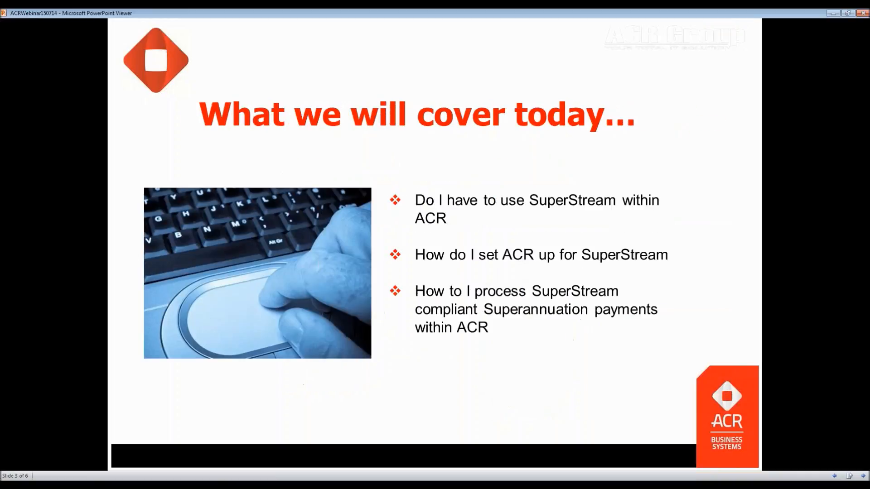
{"action": "key", "text": "Right"}
{"action": "key", "text": "Right"}
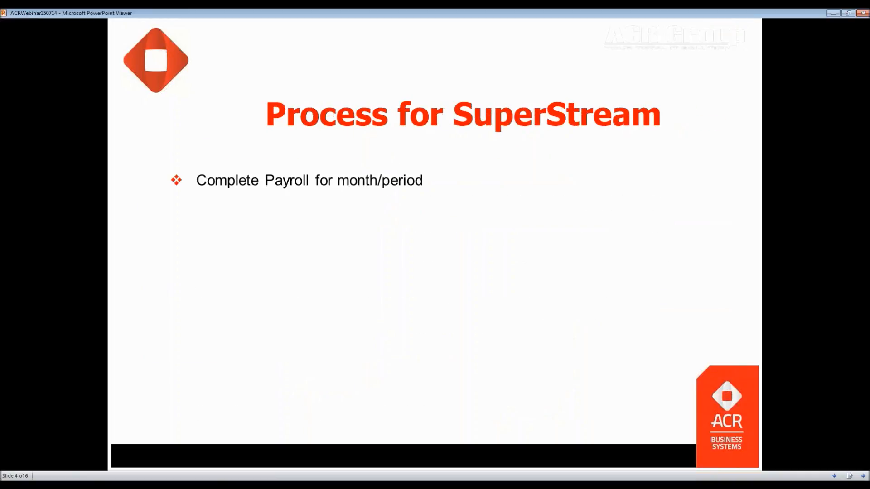
{"action": "key", "text": "Right"}
{"action": "key", "text": "Right"}
{"action": "key", "text": "Right"}
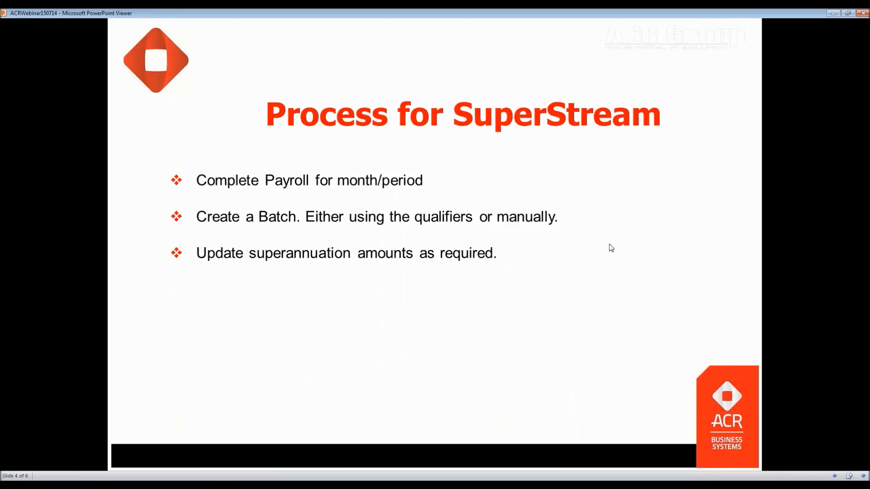
{"action": "key", "text": "Right"}
{"action": "key", "text": "Right"}
{"action": "key", "text": "Right"}
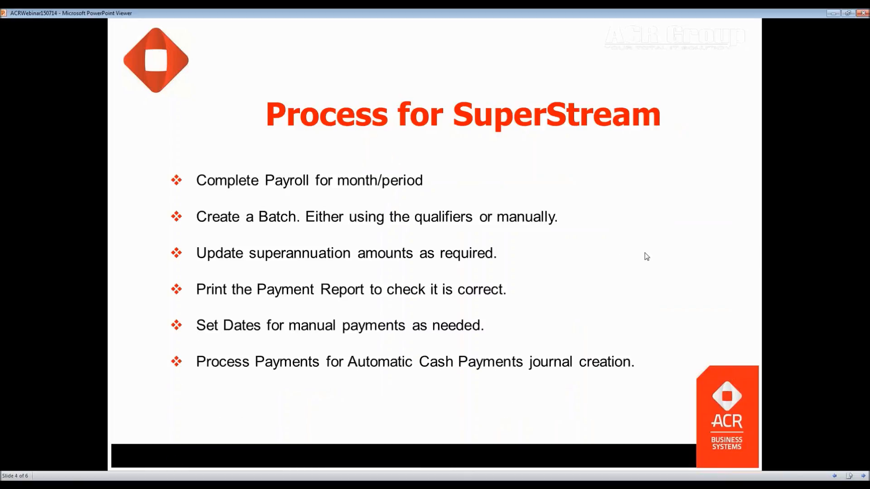